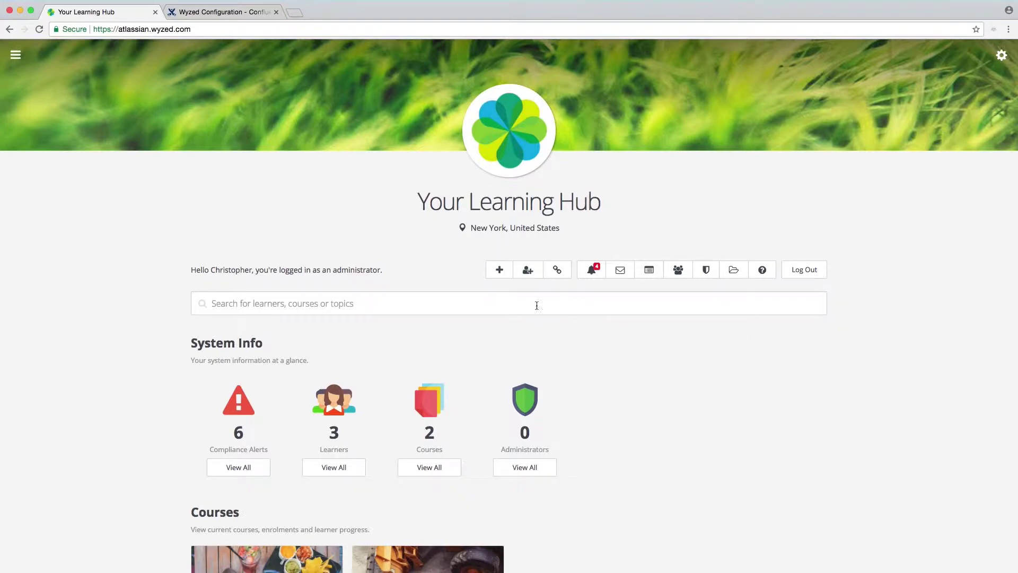
Step: Switch from the Wyzed dashboard to the Confluence Wyzed Configuration page
left_click(224, 14)
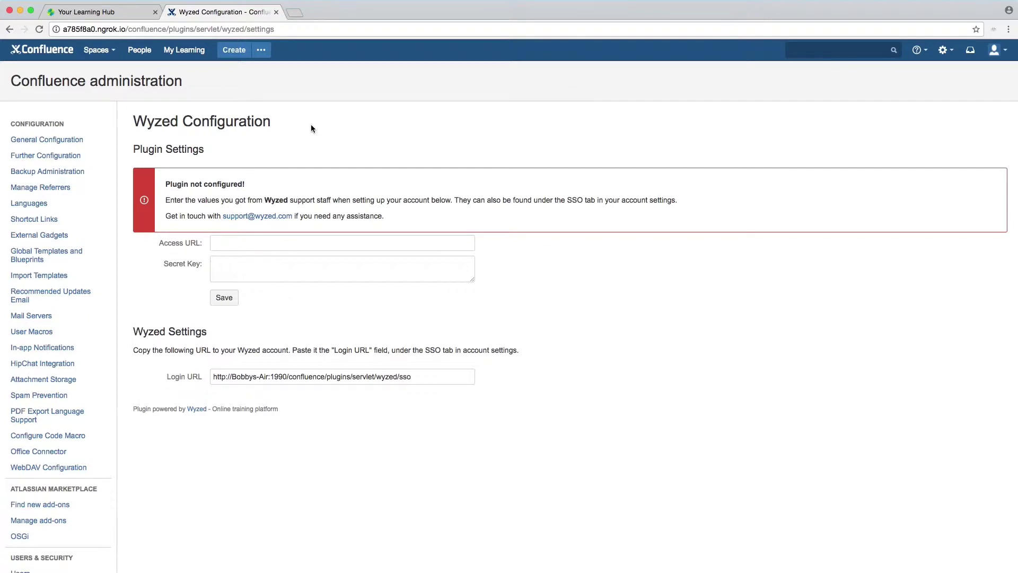
Step: Select the plugin's SSO Login URL on Confluence's Wyzed Configuration page and return to the Wyzed hub
left_click(955, 55)
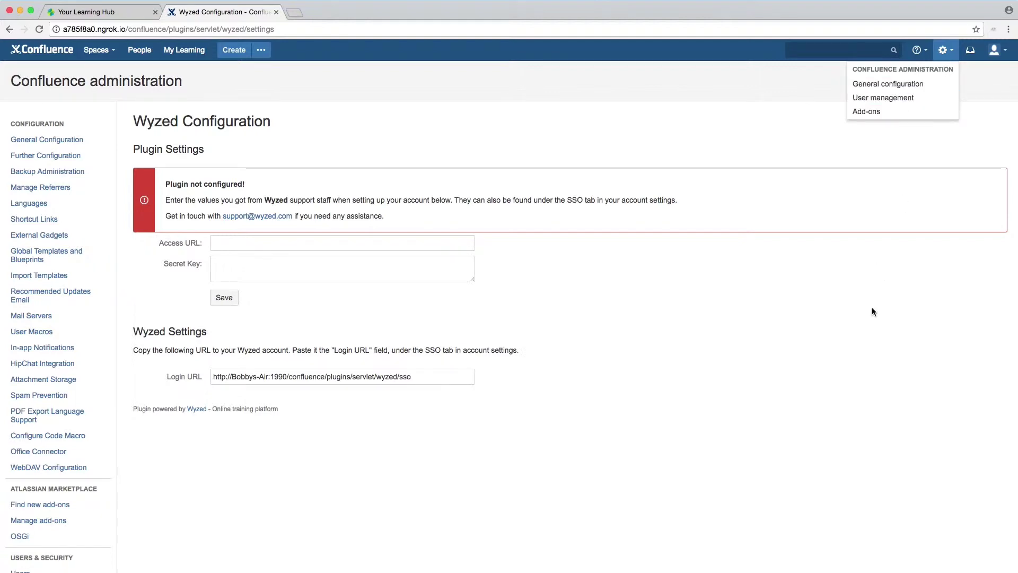
left_click(686, 358)
scroll(70, 443, "down", 15)
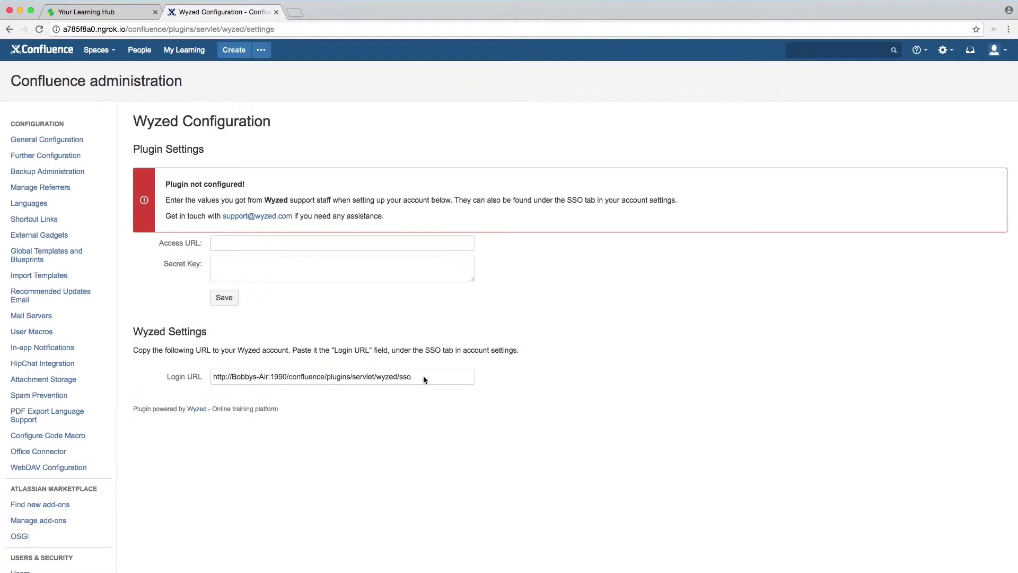
left_click_drag(424, 377, 226, 376)
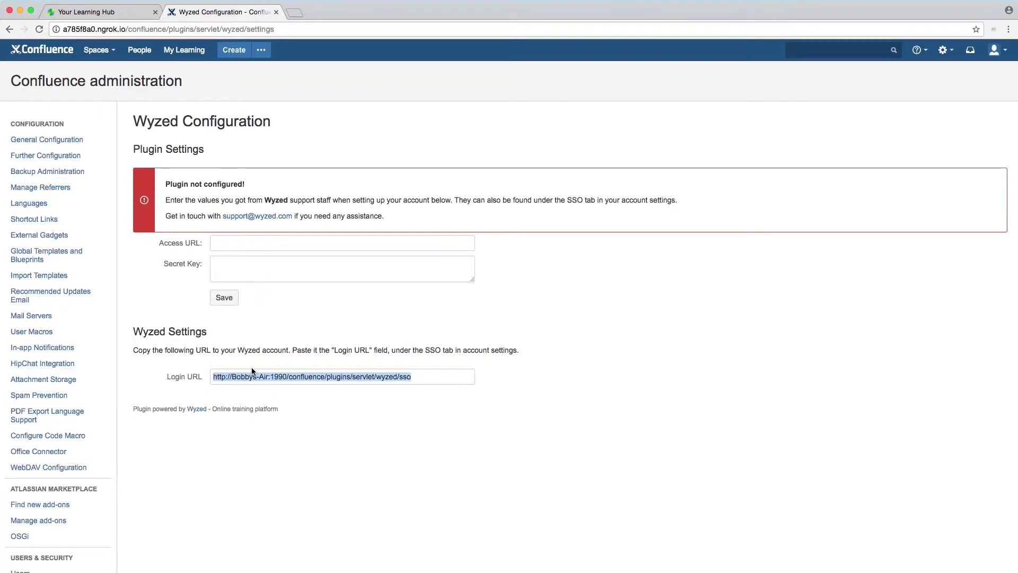
left_click(105, 13)
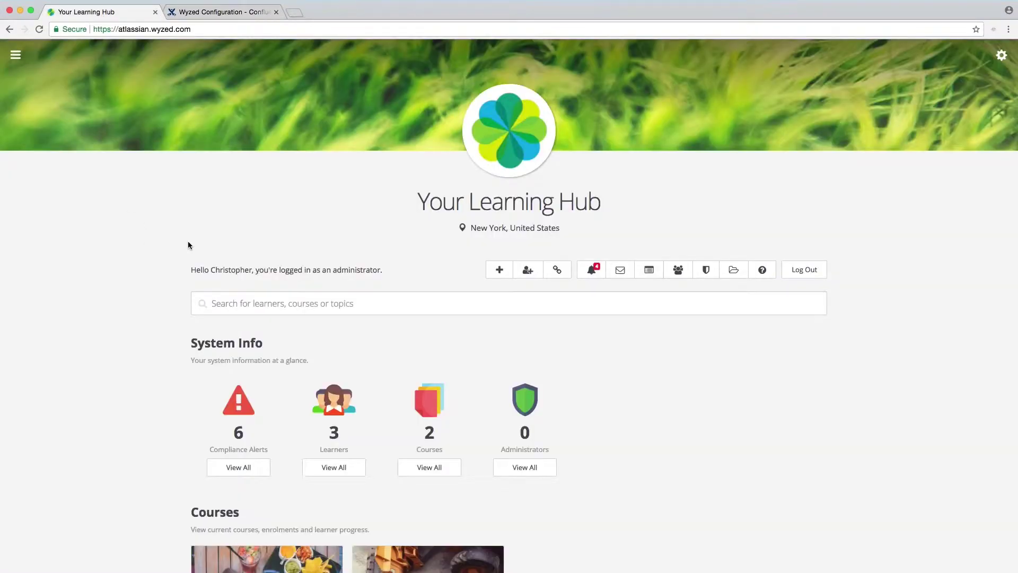
Step: Bring up Wyzed's Account Settings SSO section showing Single Sign-On enabled for Confluence
left_click(16, 55)
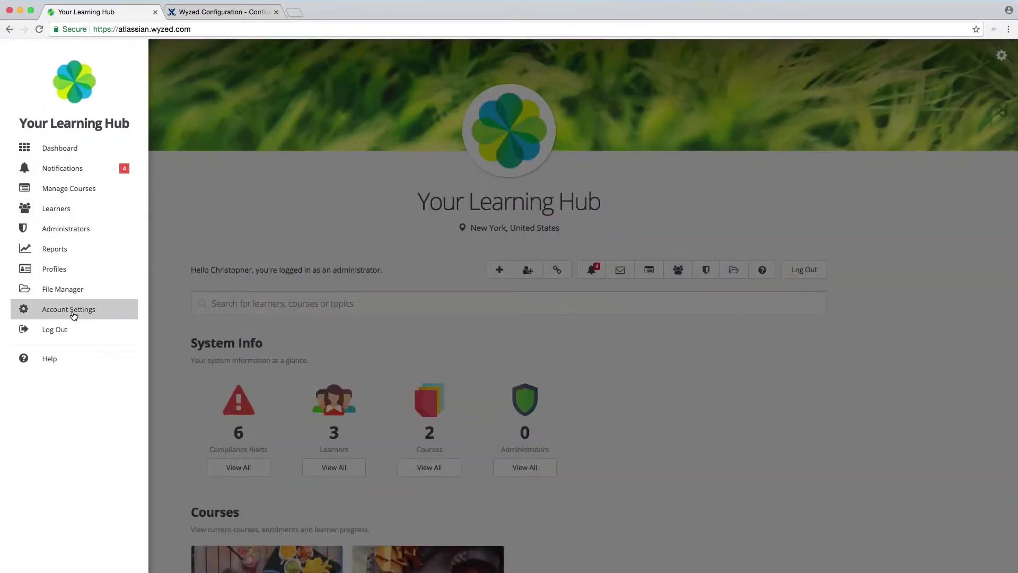
left_click(74, 313)
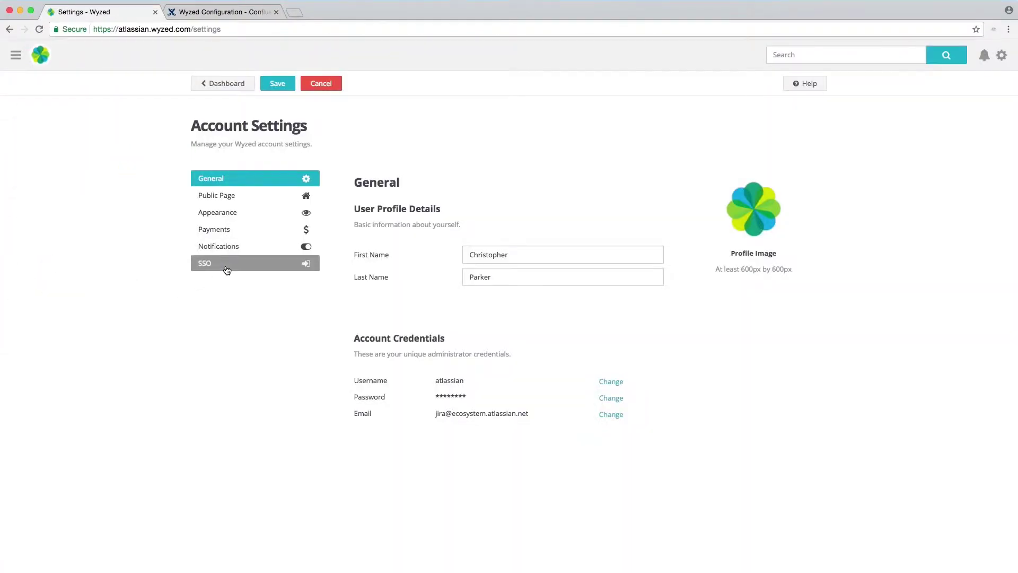
left_click(228, 270)
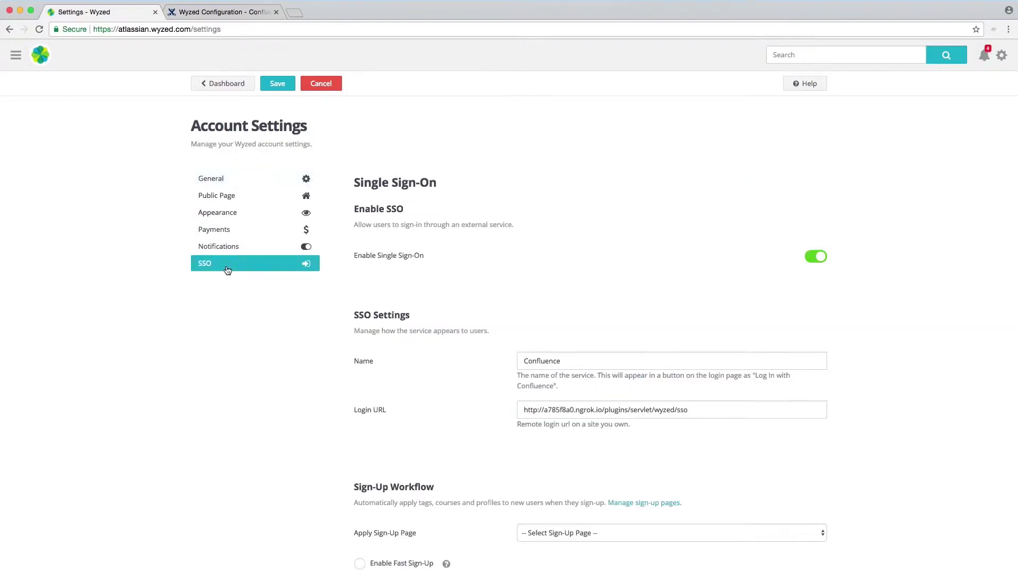
scroll(520, 301, "down", 2)
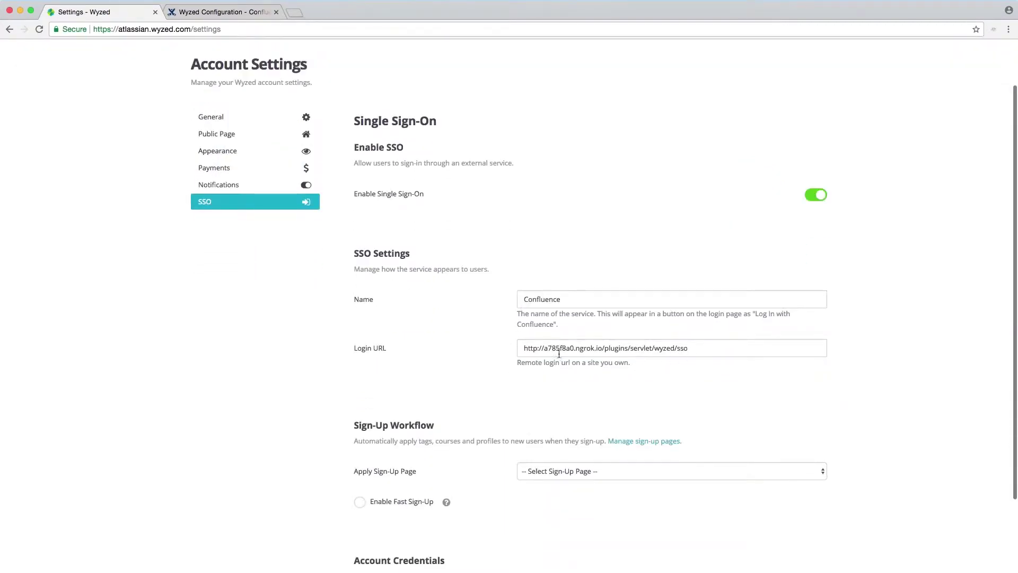
scroll(689, 355, "down", 1)
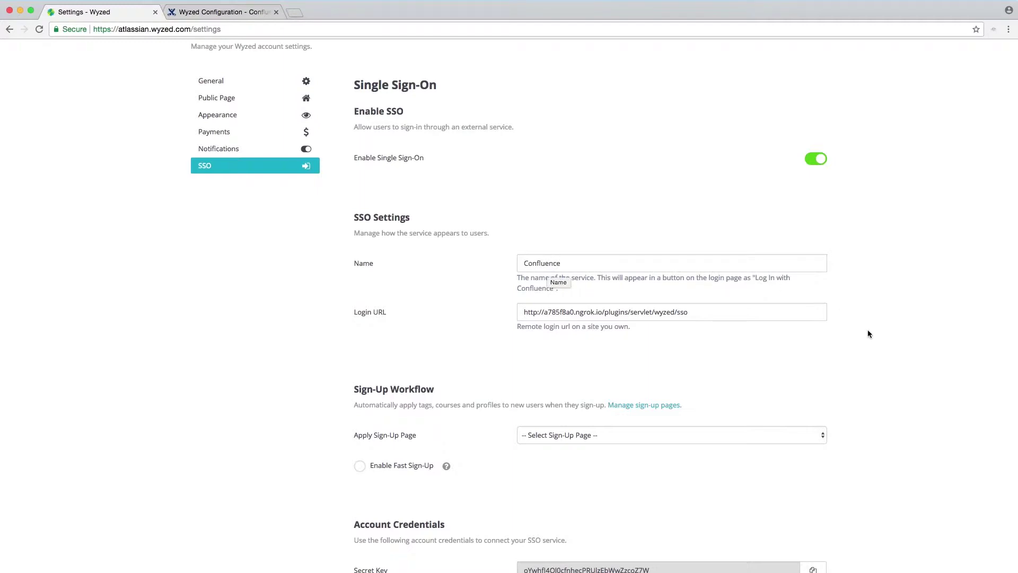
scroll(861, 387, "down", 4)
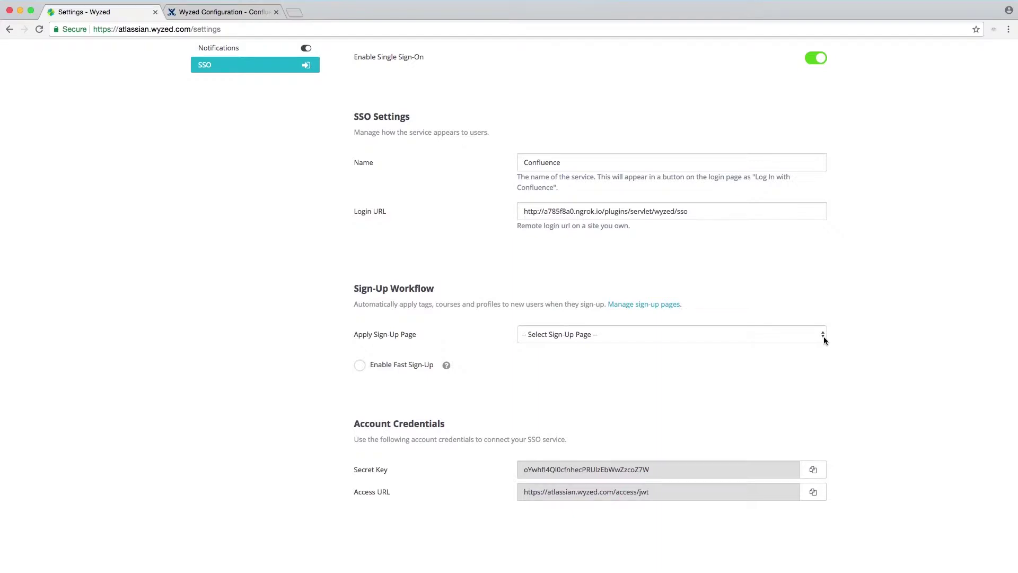
Step: Set Wyzed's Apply Sign-Up Page to 'Confluence SSO Sign-Up'
left_click(823, 335)
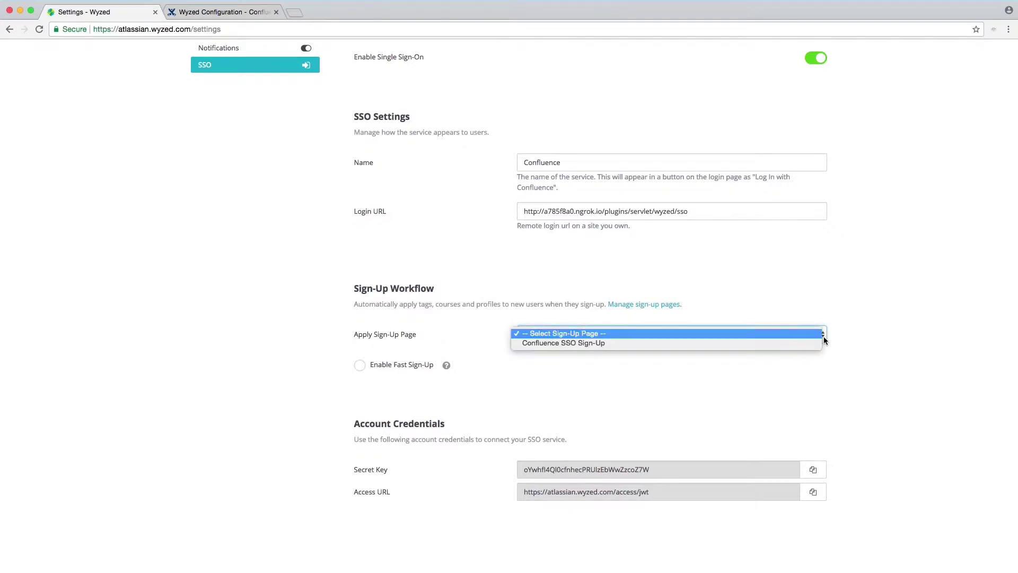
left_click(552, 343)
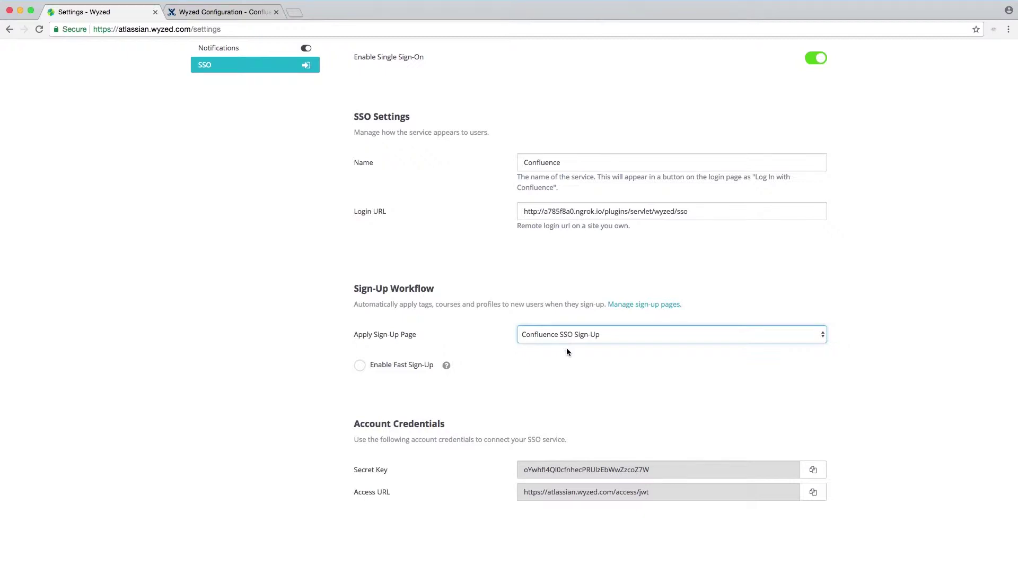
left_click(568, 359)
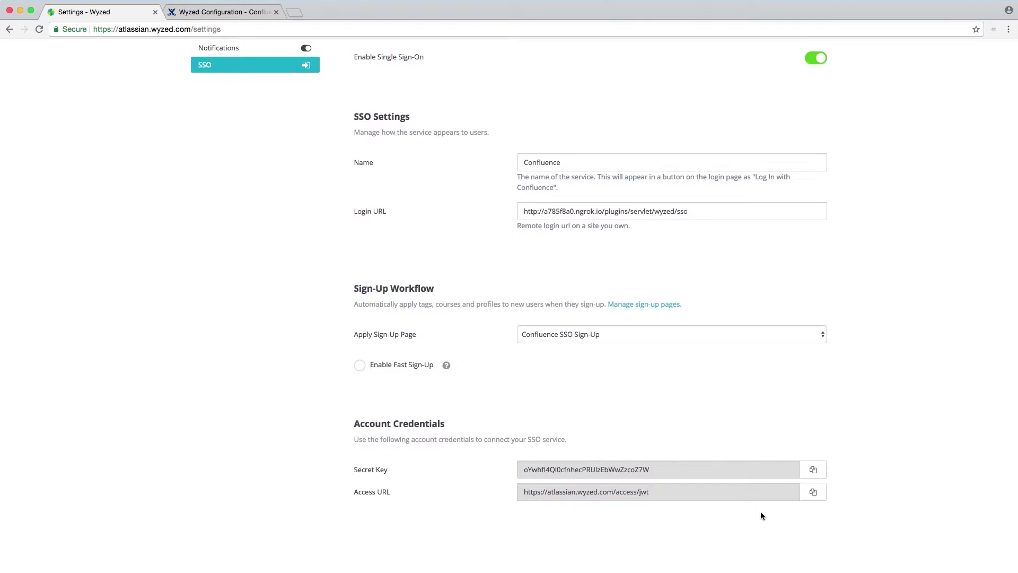
Step: Copy Wyzed's secret key into the Confluence plugin's Secret Key field
left_click(813, 469)
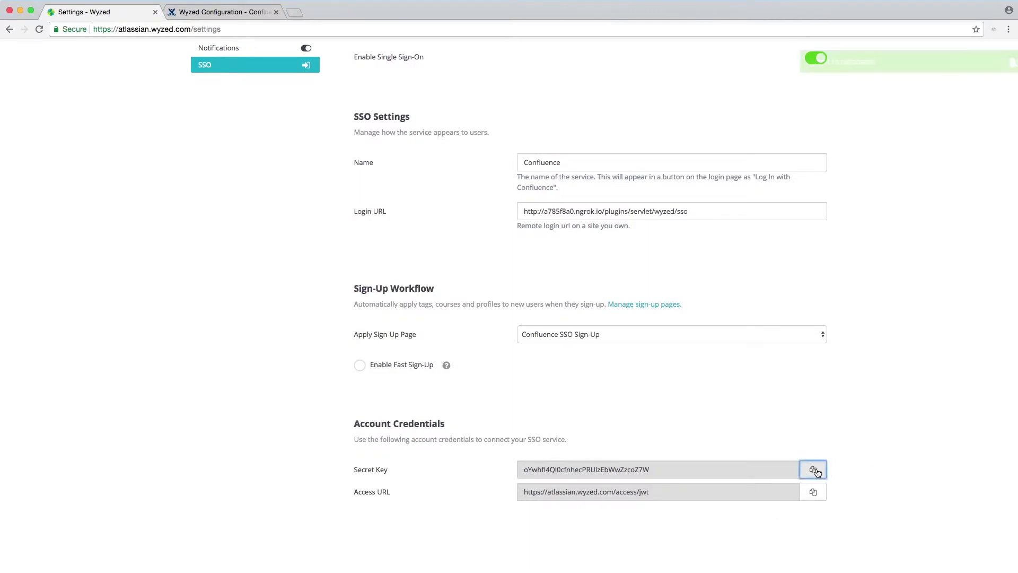
left_click(248, 15)
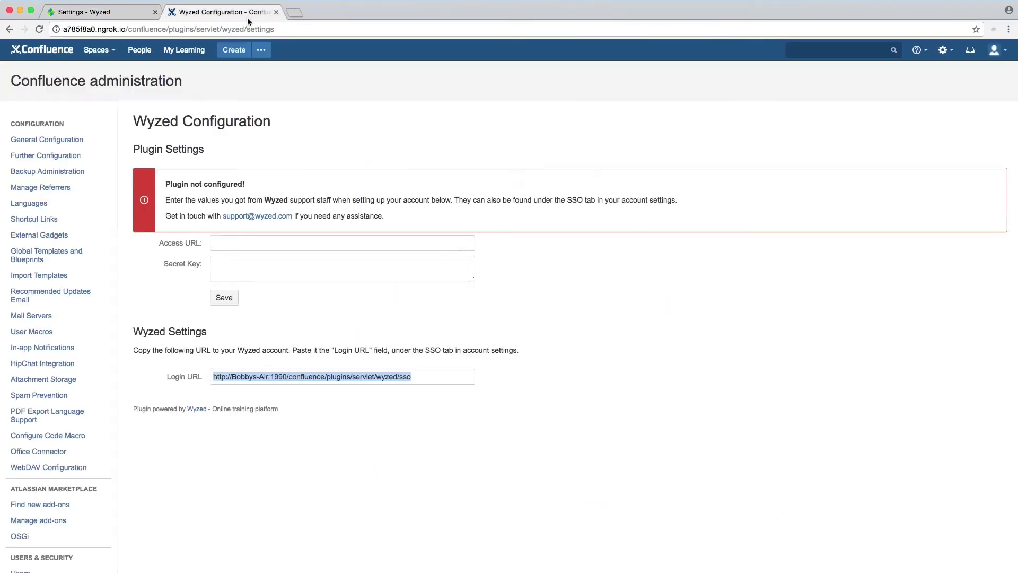
left_click(243, 267)
key("super+v")
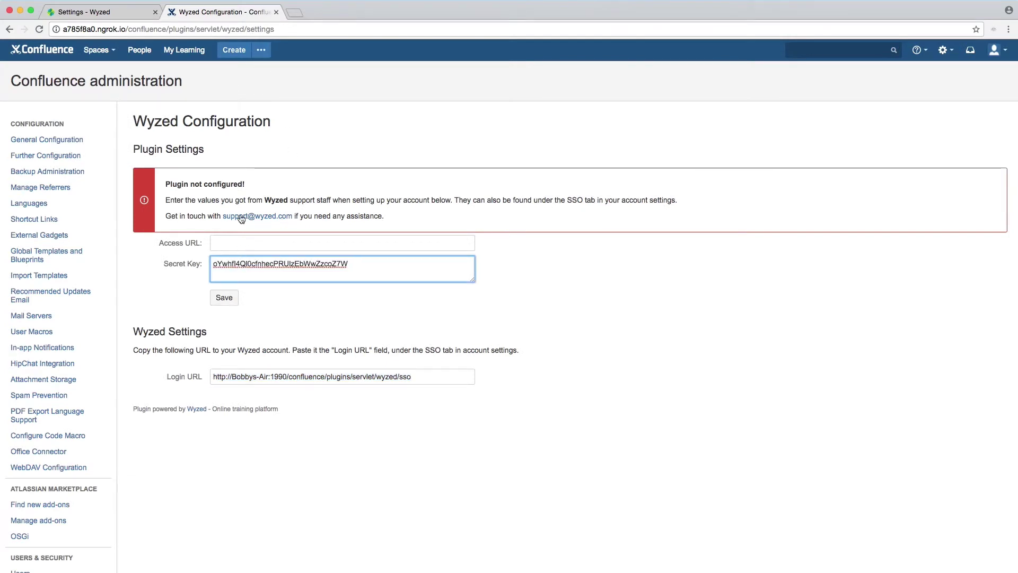
Step: Copy Wyzed's JWT access URL into the plugin's Access URL field and save the settings
left_click(107, 15)
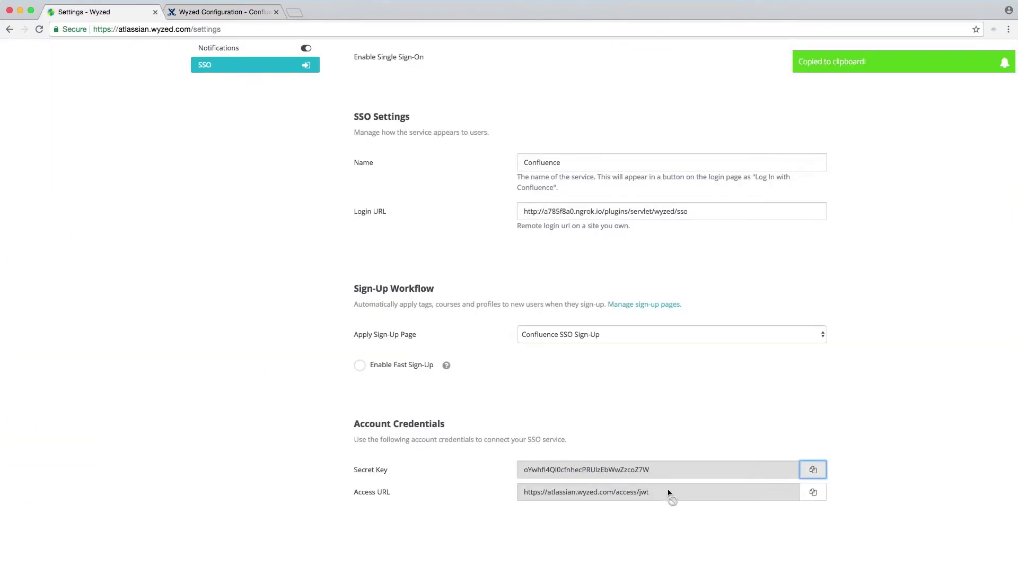
left_click(807, 499)
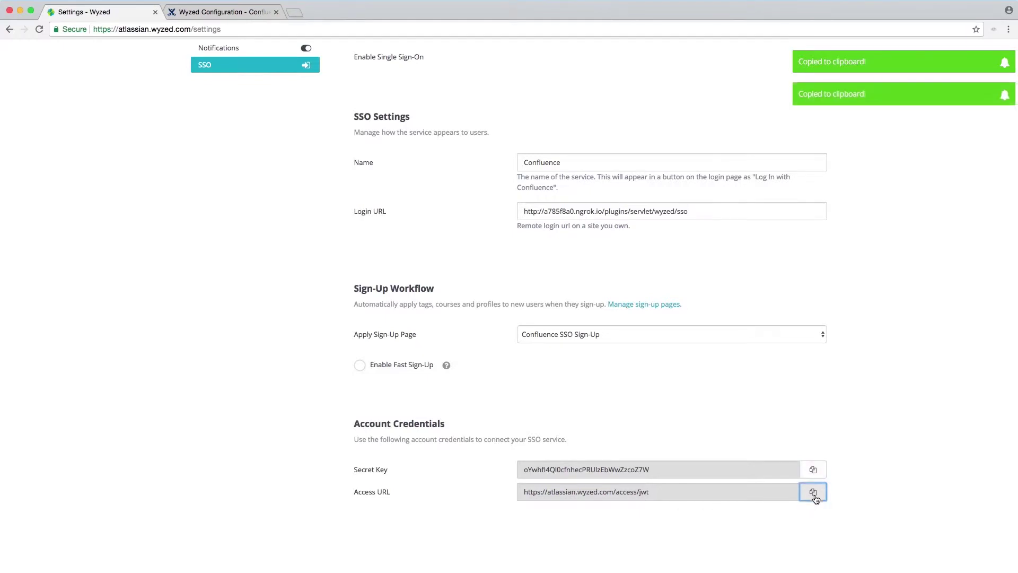
left_click(197, 11)
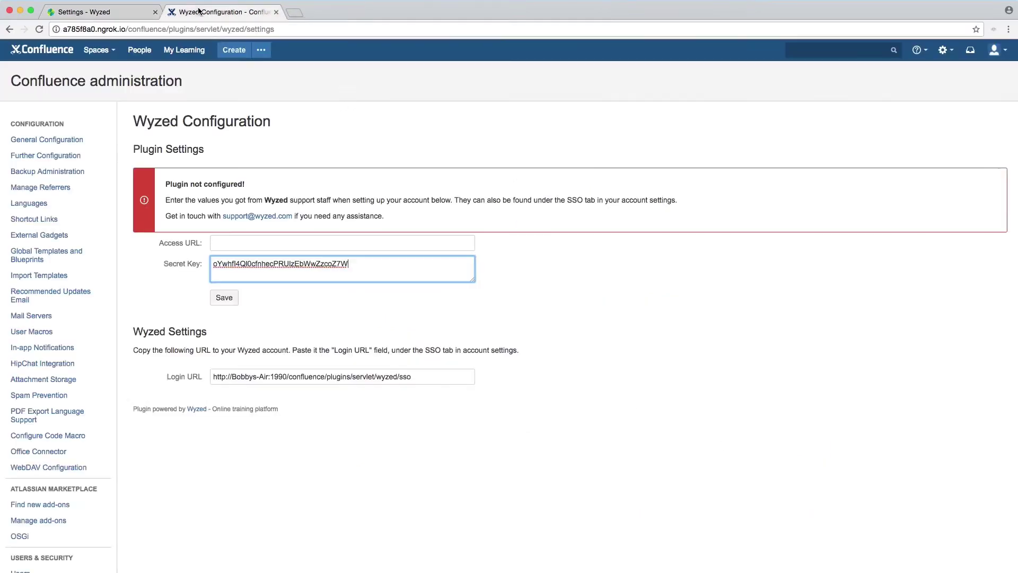
left_click(328, 246)
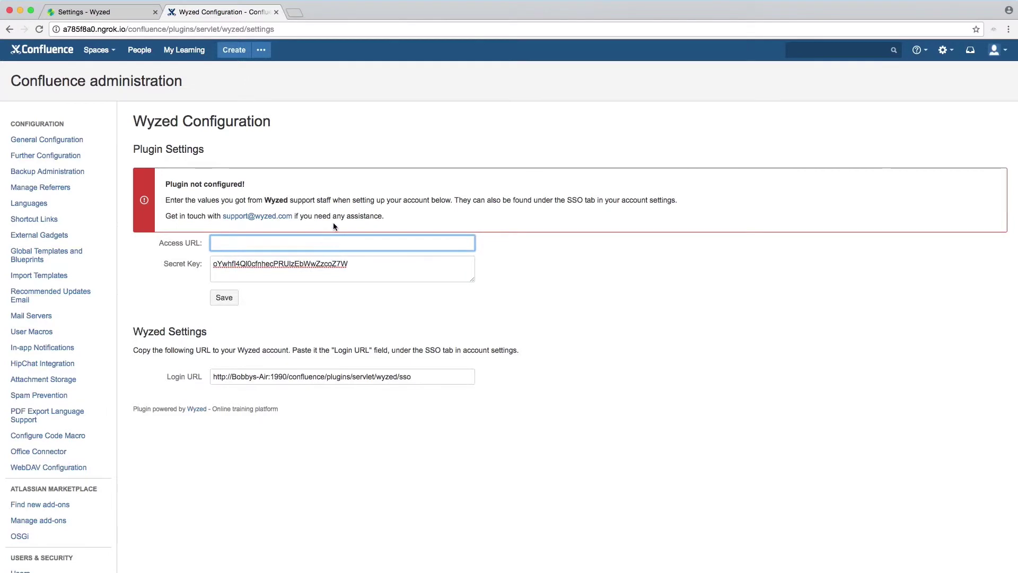
key("super+v")
left_click(225, 299)
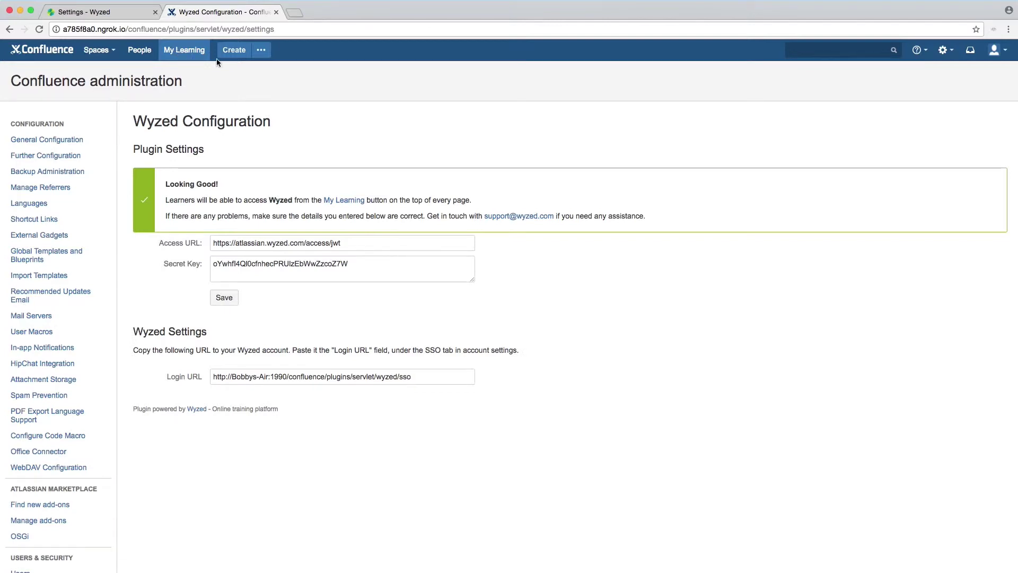
Step: Log out of Confluence via the user menu, then log out of the Wyzed learning hub
left_click(998, 50)
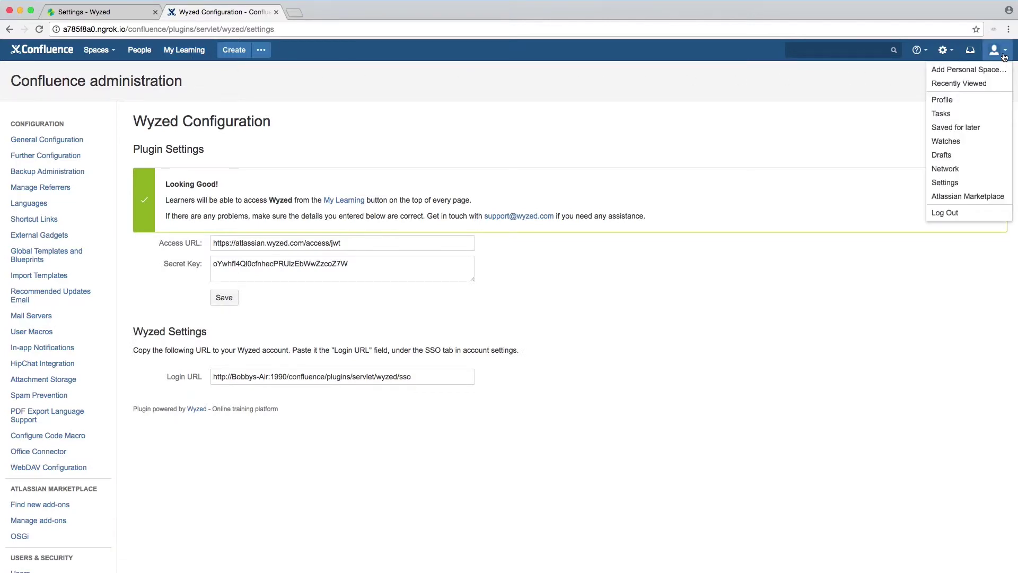
left_click(962, 214)
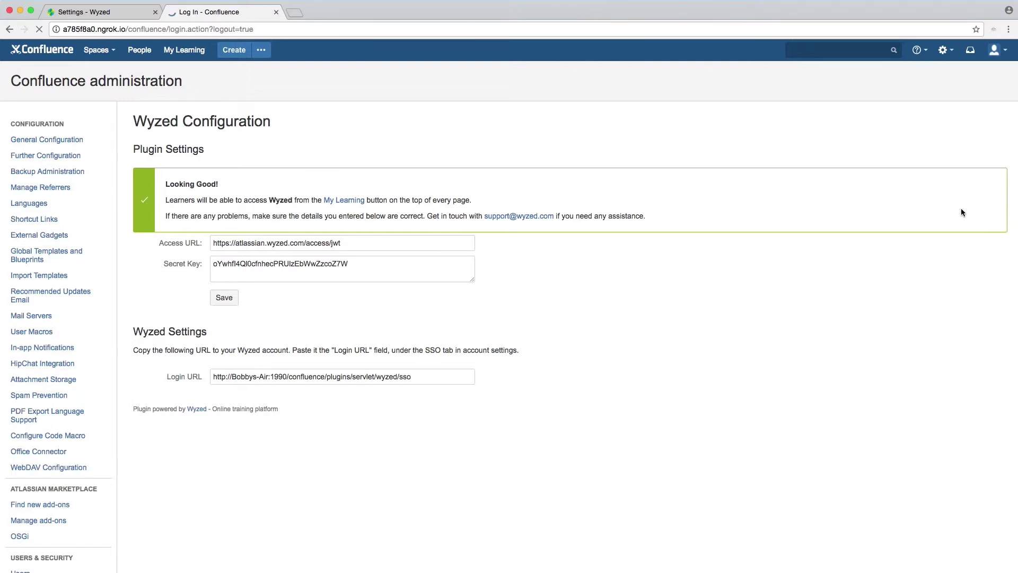
left_click(123, 12)
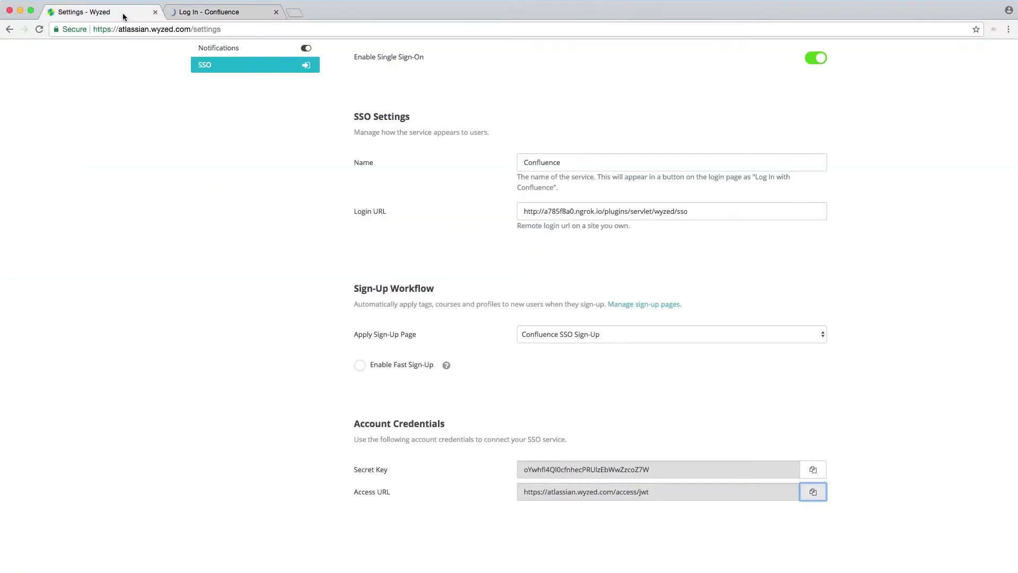
scroll(161, 127, "up", 5)
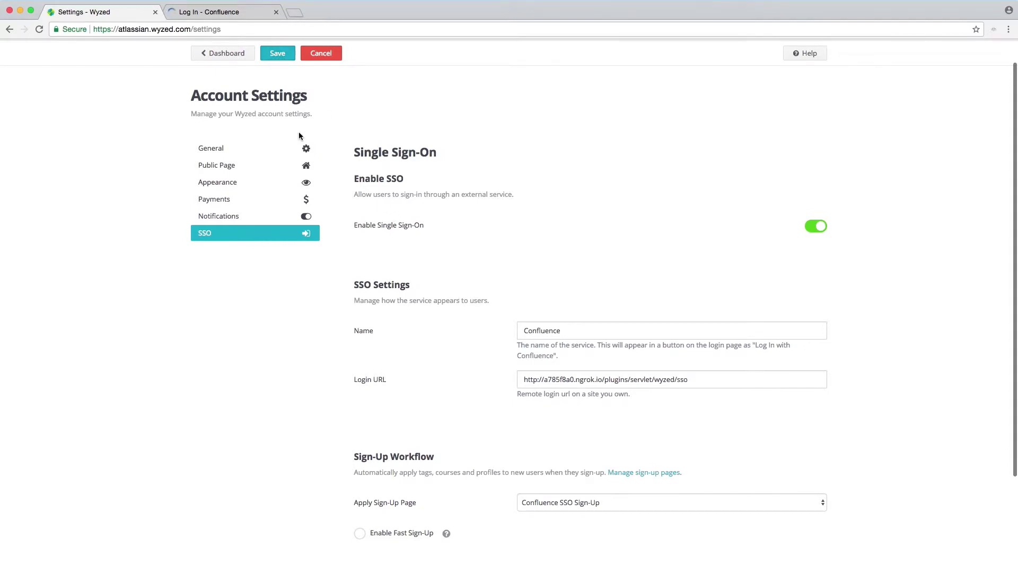
scroll(298, 132, "up", 1)
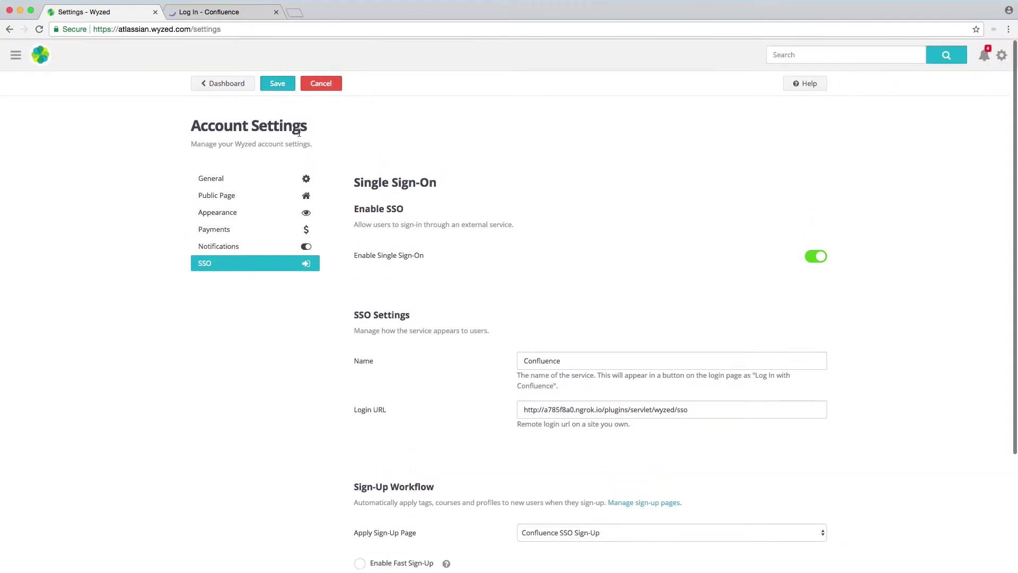
left_click(1002, 56)
left_click(954, 118)
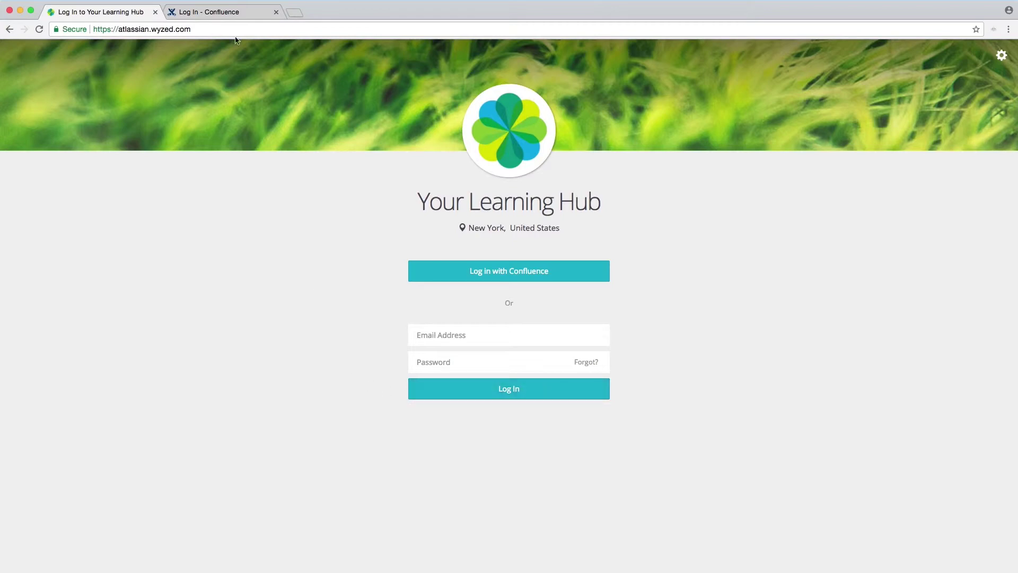
Step: Log back into Confluence with the learner's username and password
left_click(228, 17)
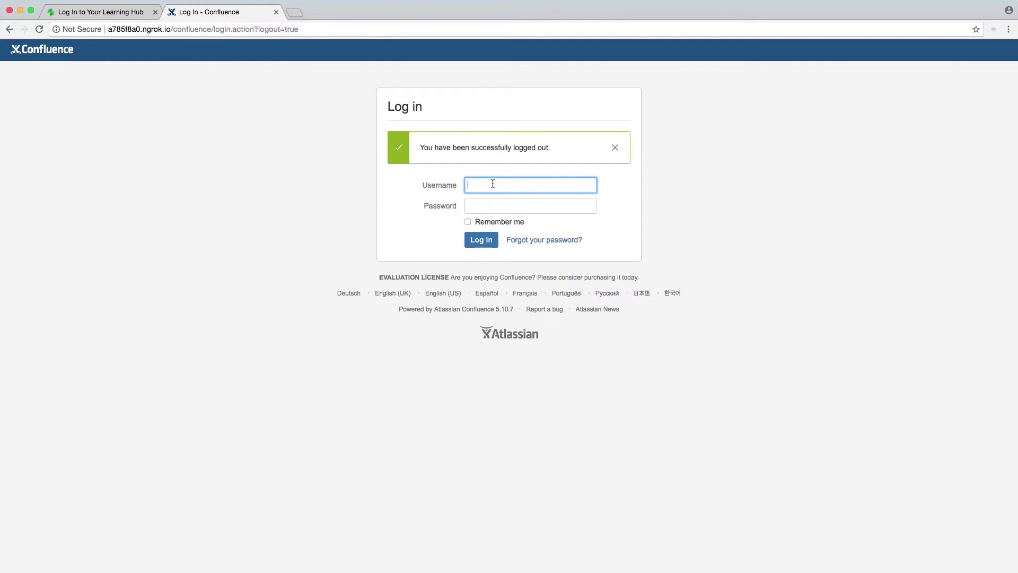
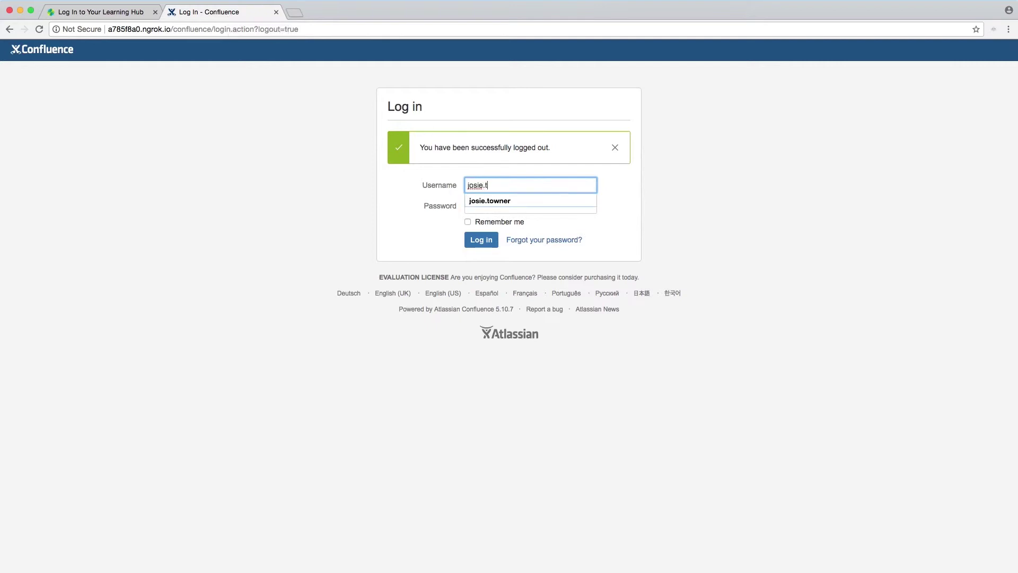
key("Tab")
type("pa")
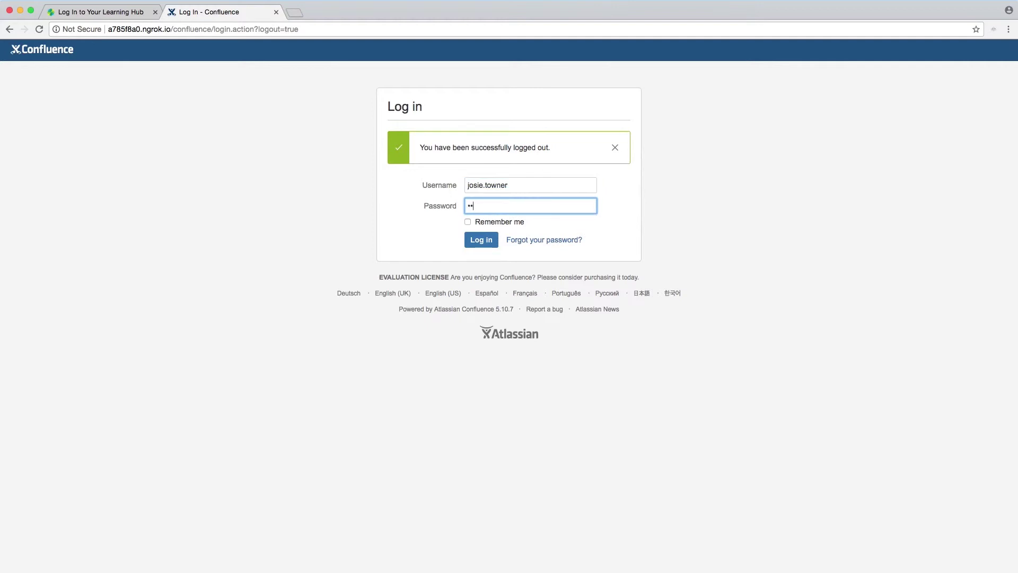
type("ssword")
left_click(485, 240)
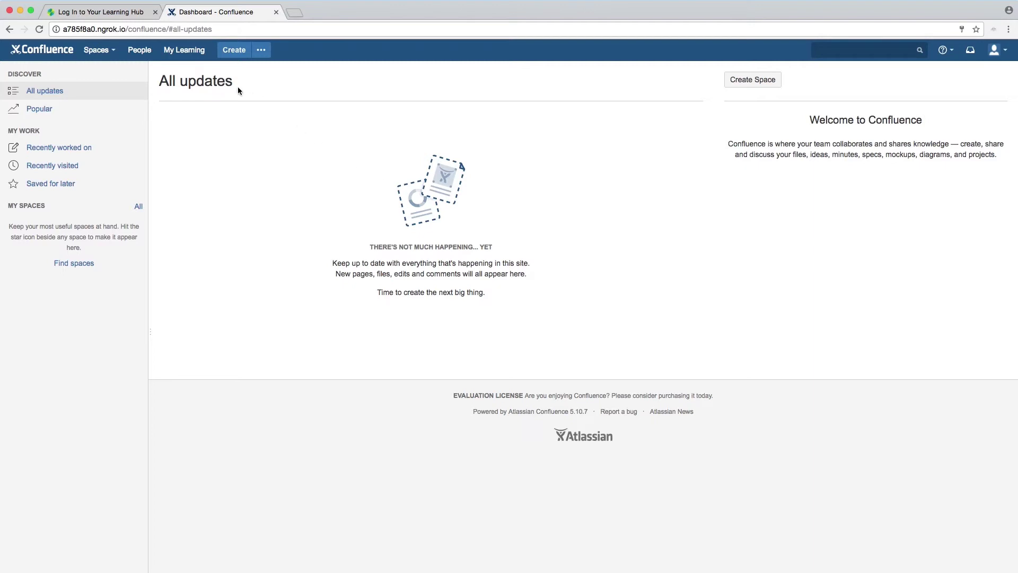
Step: Open My Learning from Confluence, enter the learner's phone number, confirm the email, and sign up
left_click(181, 56)
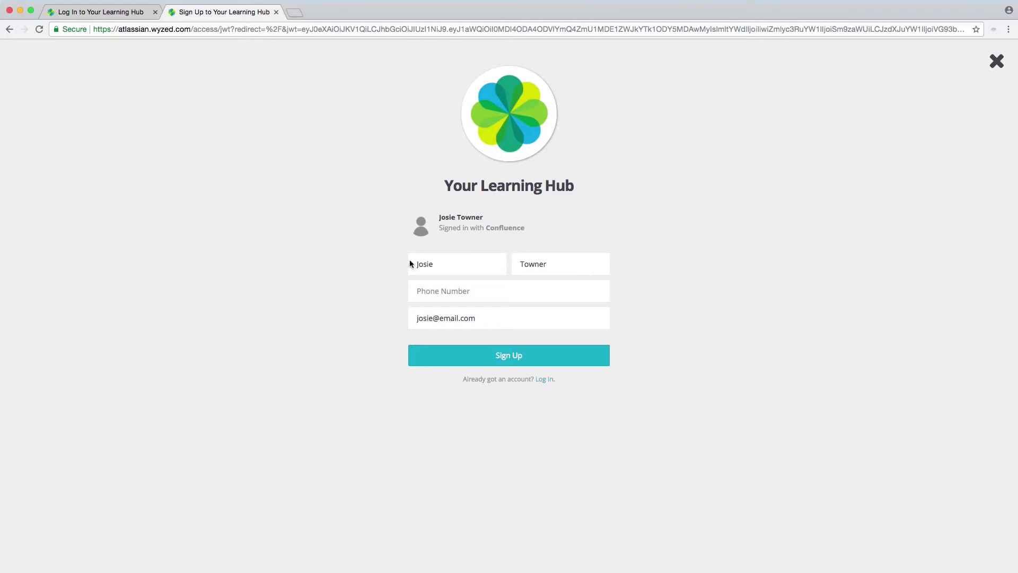
left_click(481, 291)
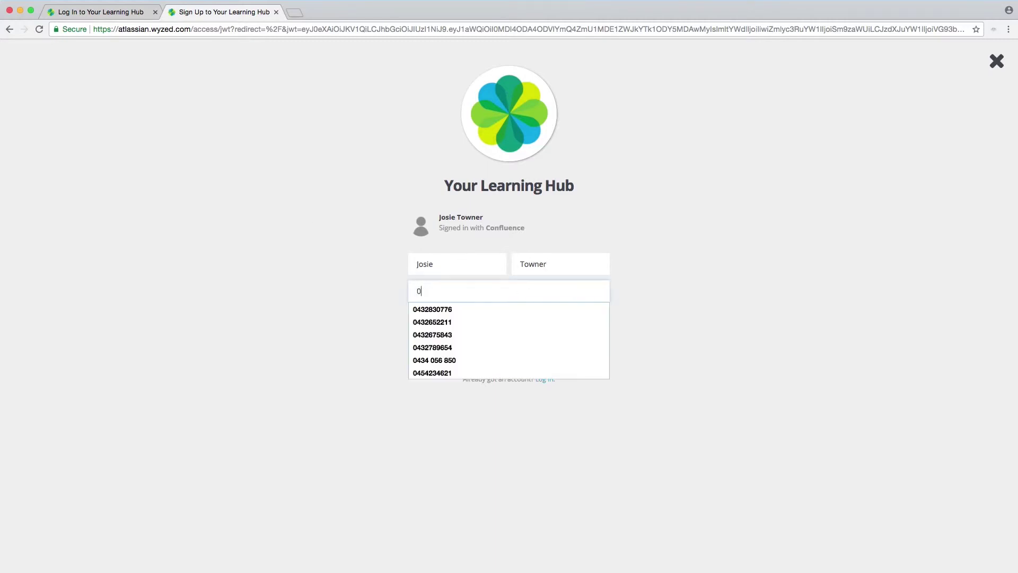
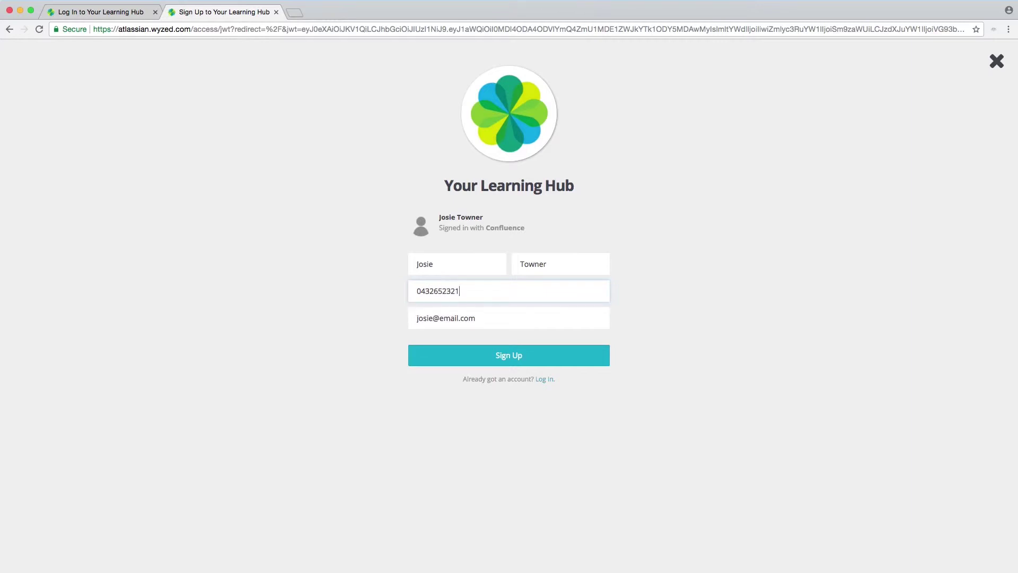
left_click(498, 318)
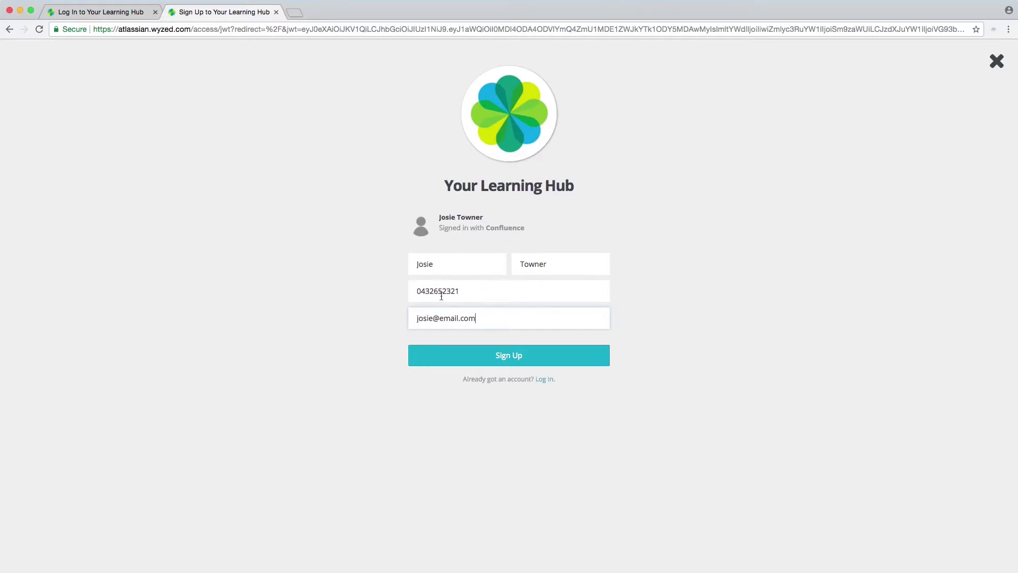
left_click(516, 359)
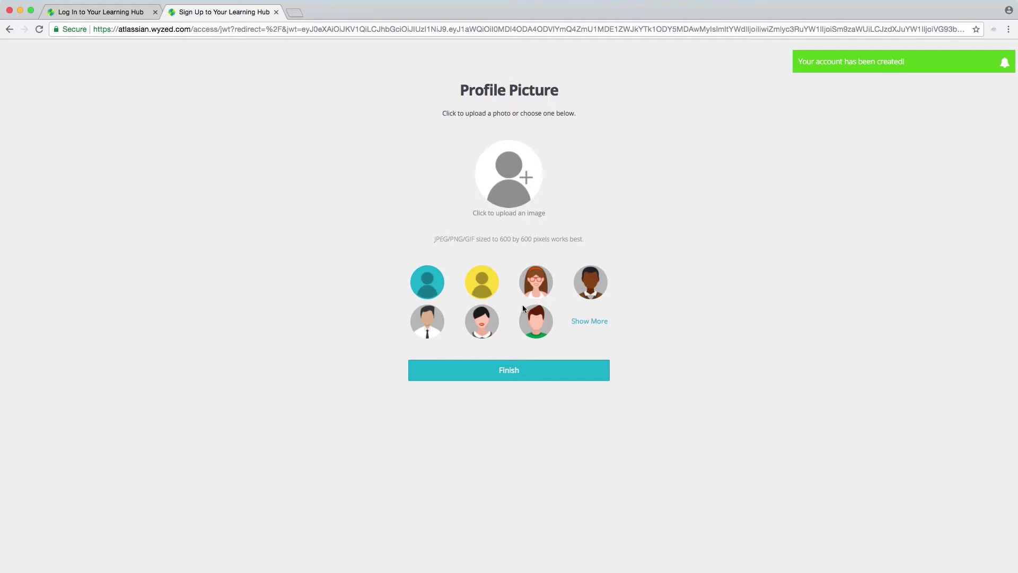
Step: Upload the profile pic file as the profile photo and finish sign-up
left_click(514, 187)
left_click(249, 124)
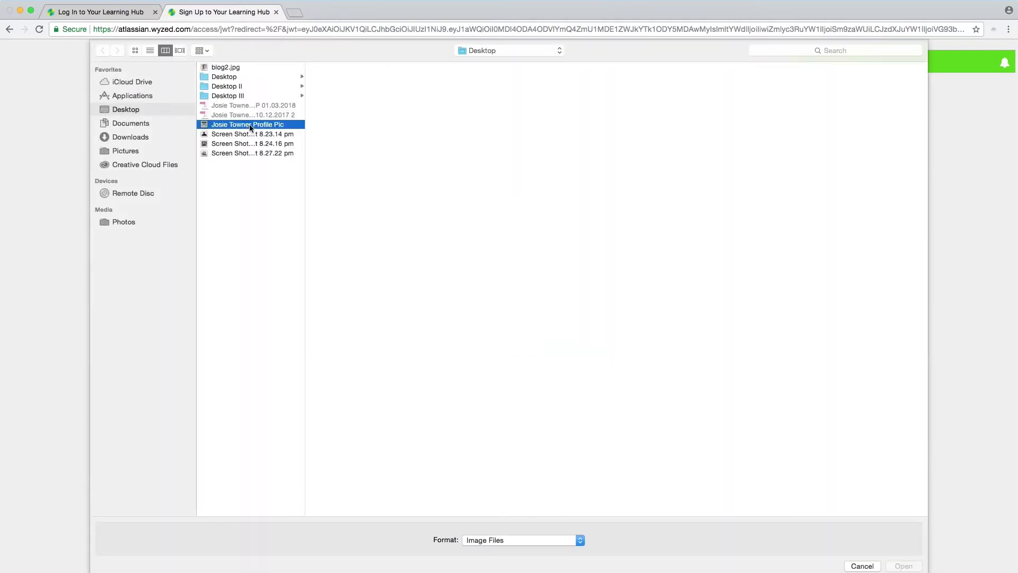
left_click(903, 566)
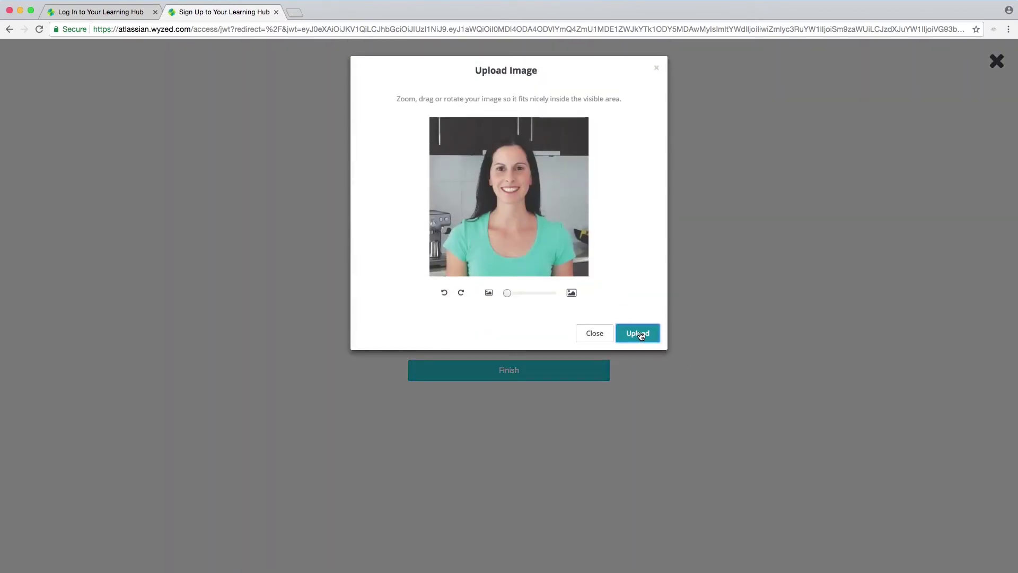
left_click(639, 333)
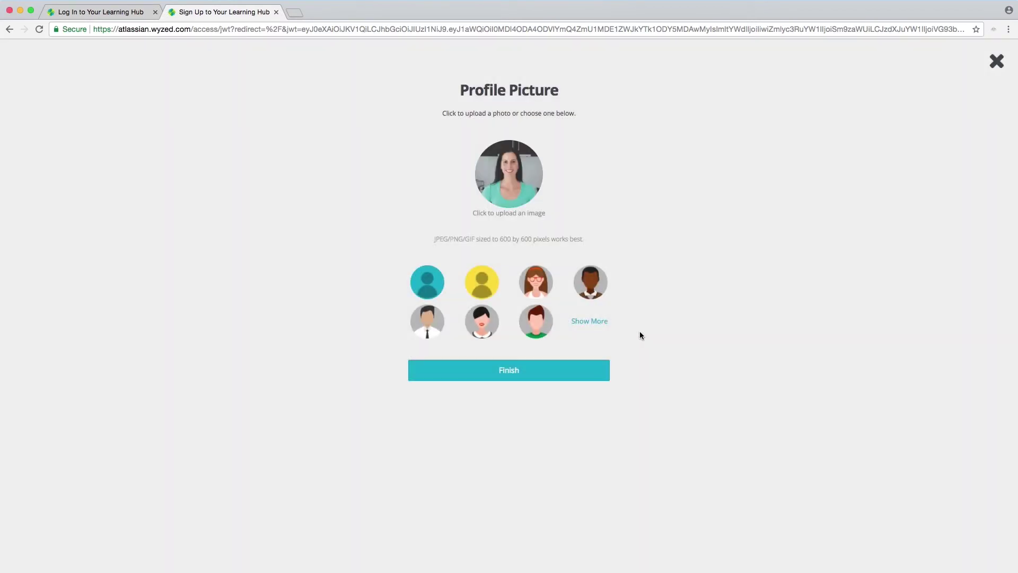
left_click(559, 371)
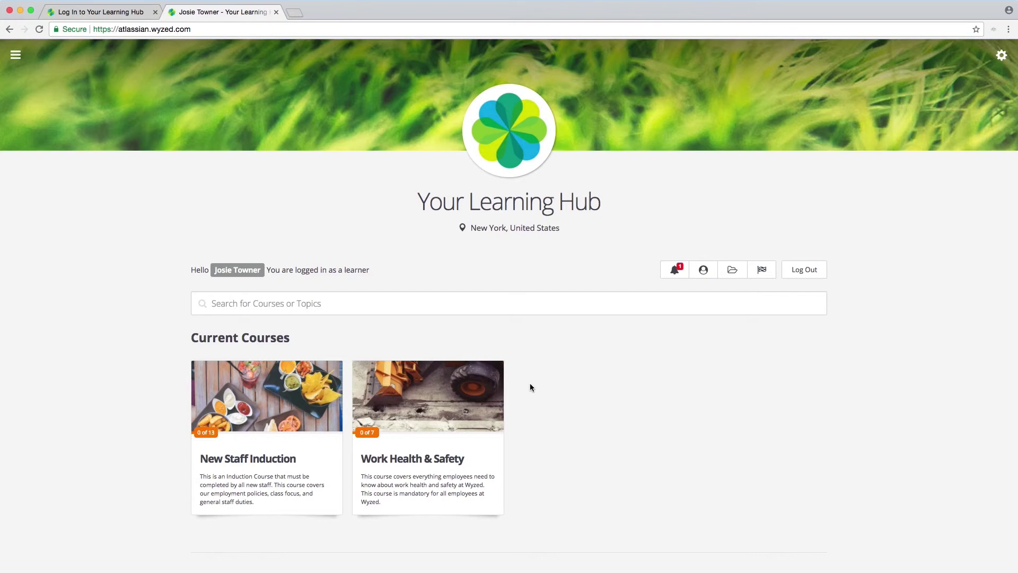
scroll(529, 387, "down", 5)
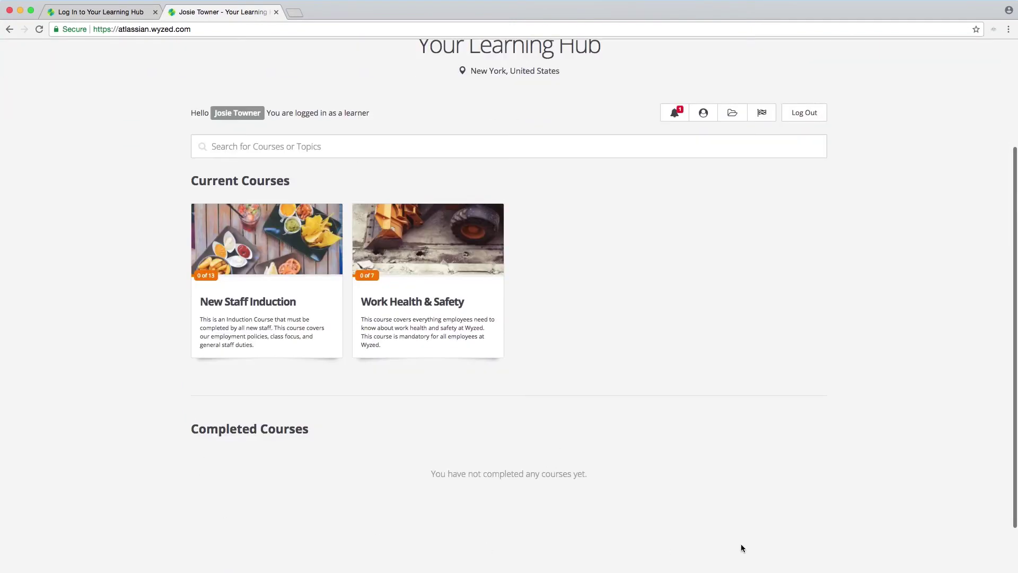
scroll(835, 439, "up", 5)
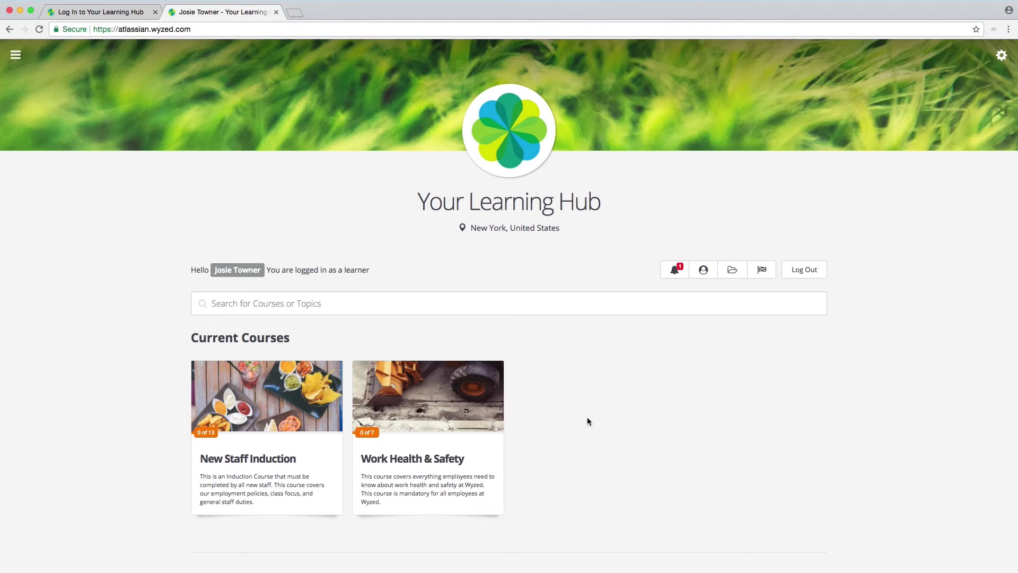
Step: Log out of the learner account and log in with the administrator's username and password
left_click(813, 274)
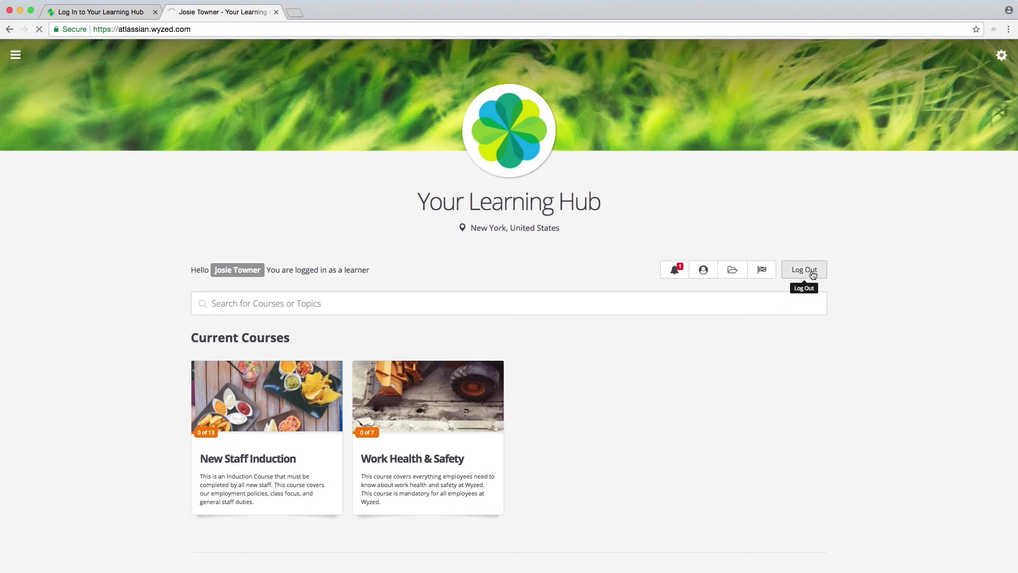
type("atlassian")
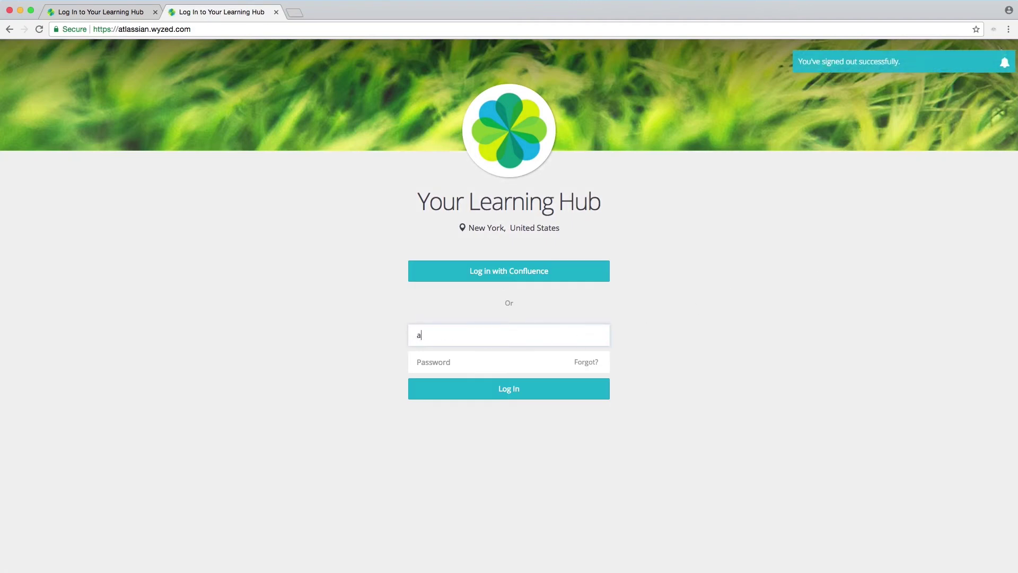
key("Tab")
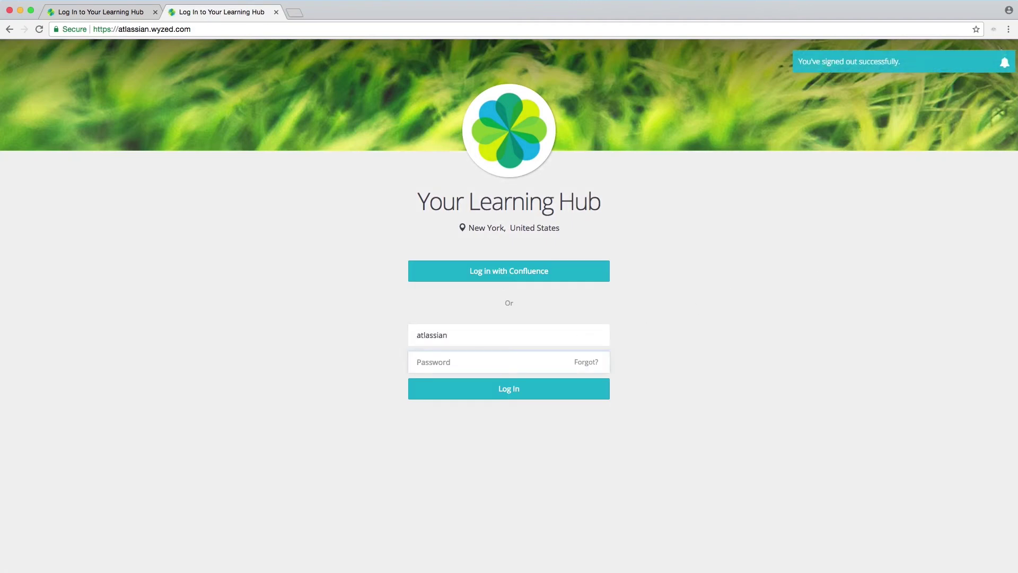
type("********")
left_click(530, 396)
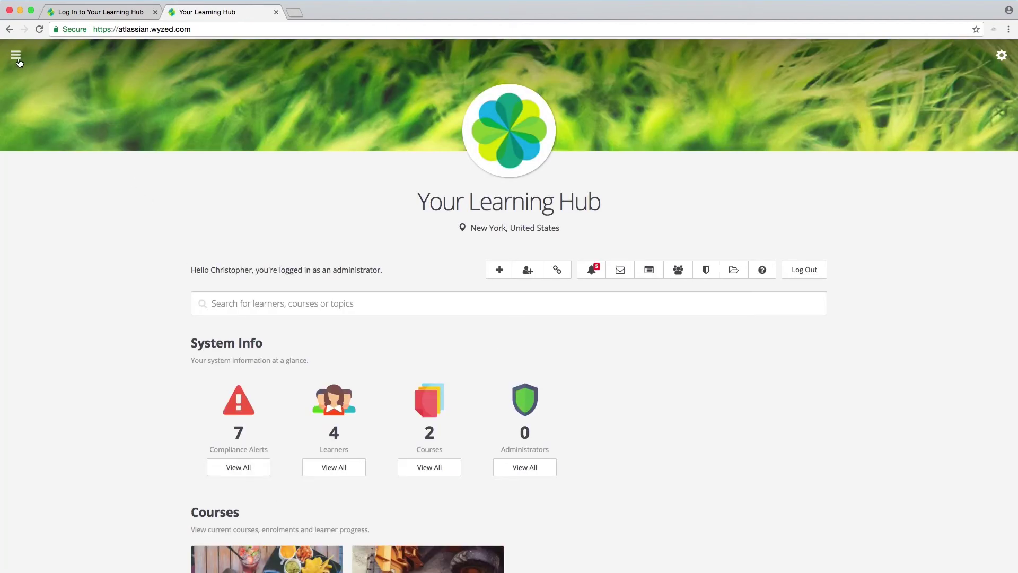
Step: Enable Fast Sign-Up in the Account Settings SSO section and save
left_click(15, 55)
left_click(61, 312)
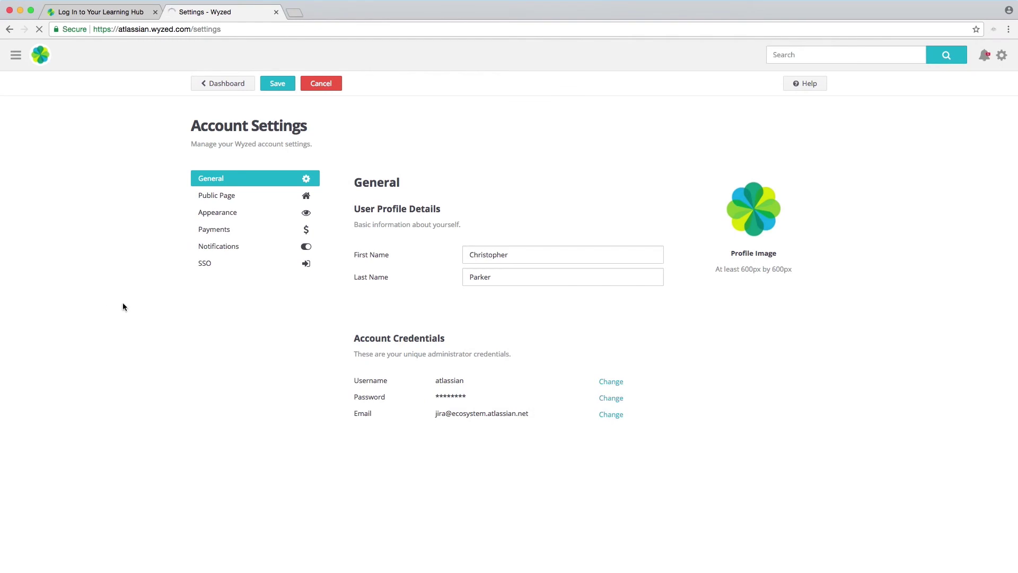
left_click(208, 268)
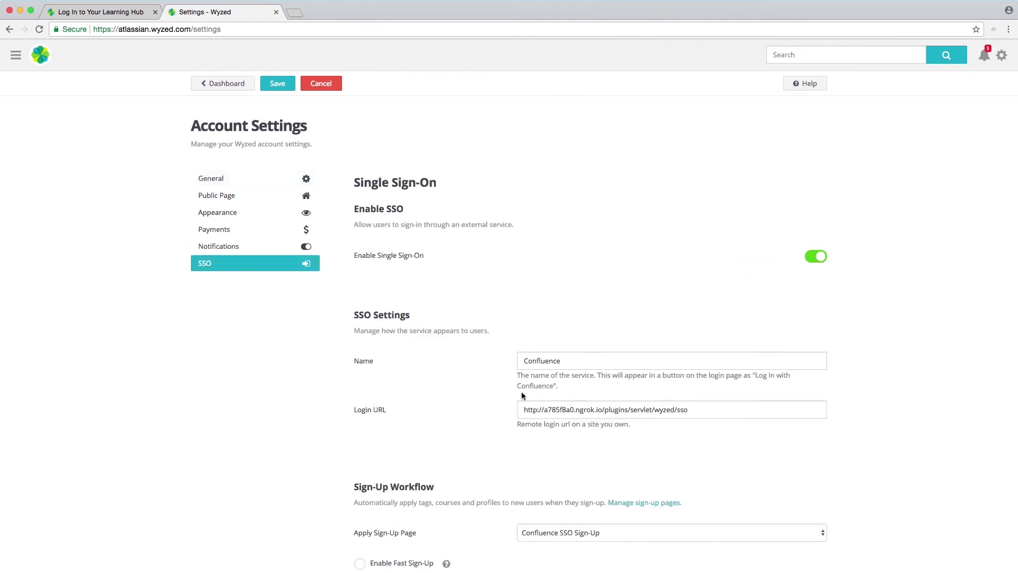
scroll(482, 382, "down", 3)
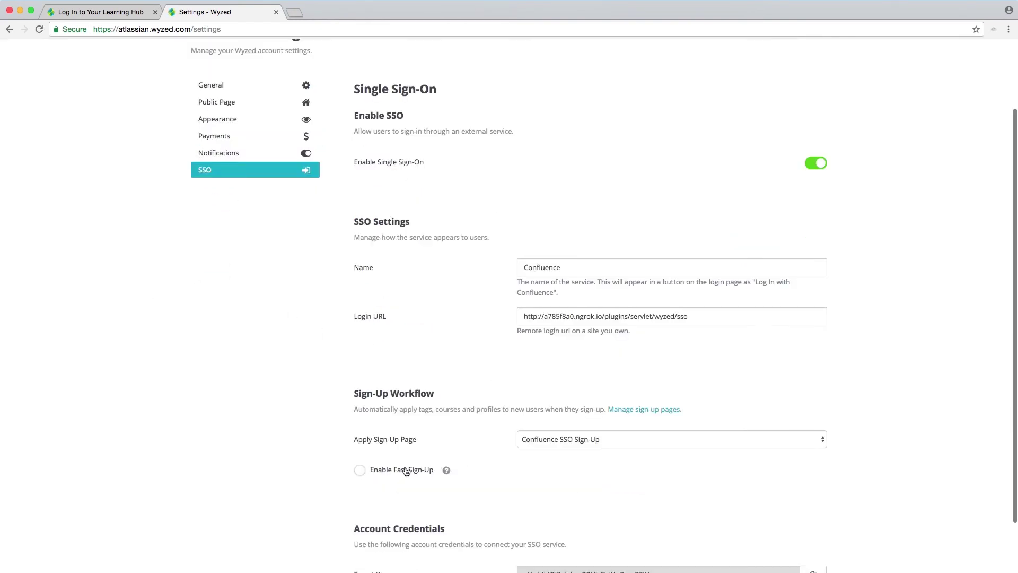
left_click(387, 469)
scroll(333, 437, "down", 2)
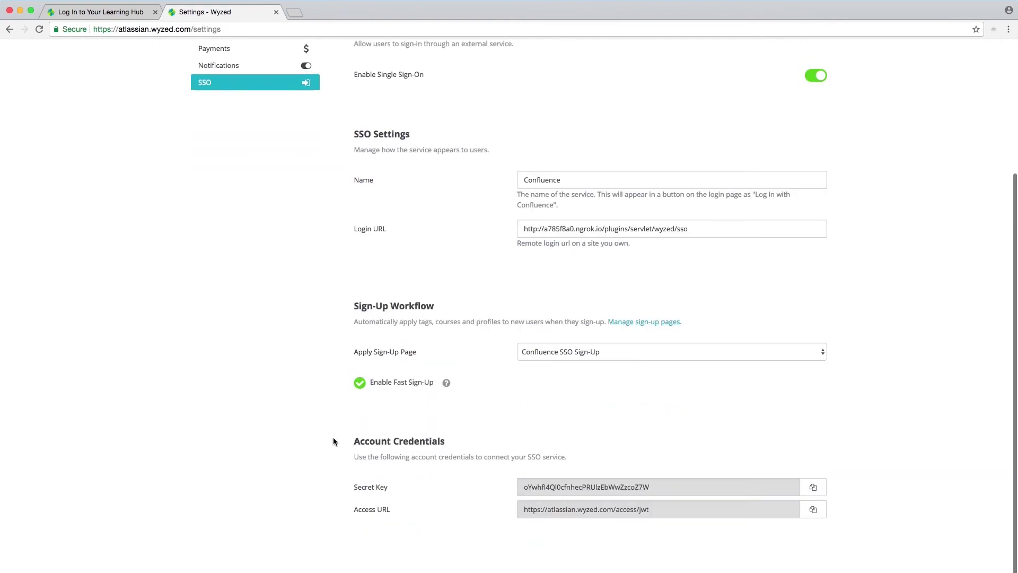
scroll(333, 441, "up", 4)
left_click(280, 86)
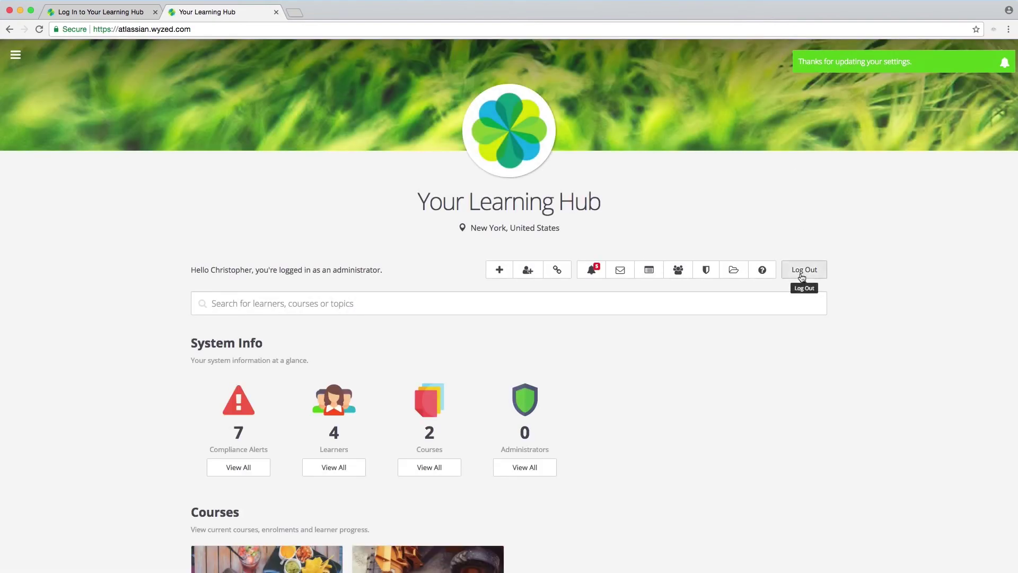
Step: Sign out of the Wyzed administrator account and load the Confluence dashboard in a new tab
left_click(802, 276)
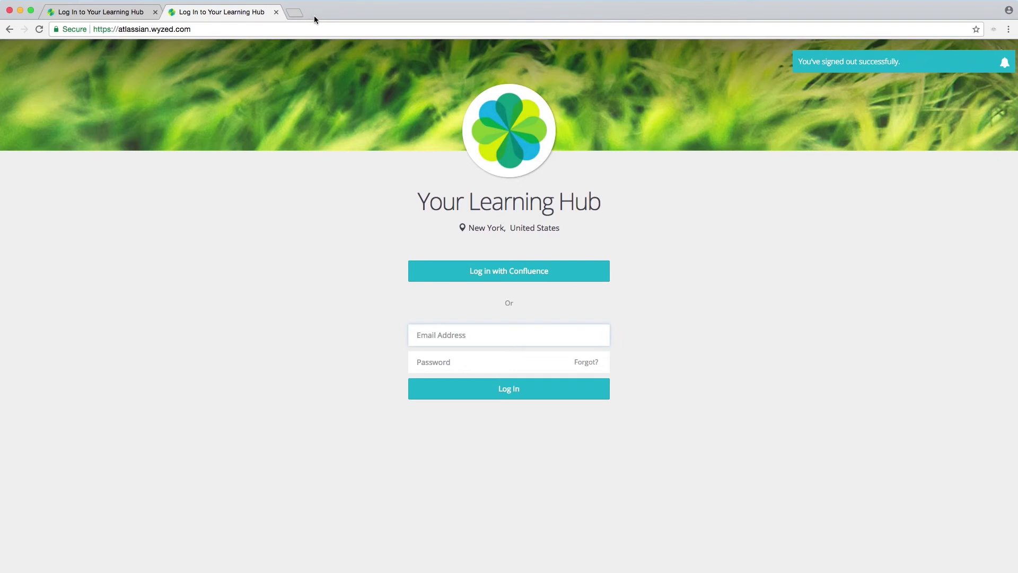
left_click(298, 14)
type("a785f8a0.ngrok.io/confluence/")
key("Return")
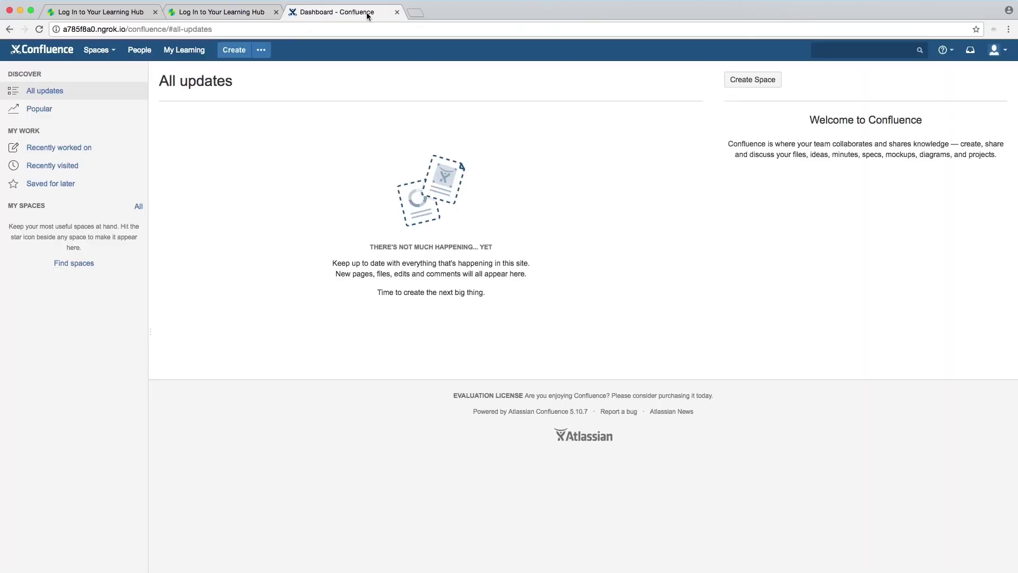
Step: Log out of Confluence from the user account menu and close one Learning Hub tab
left_click(989, 55)
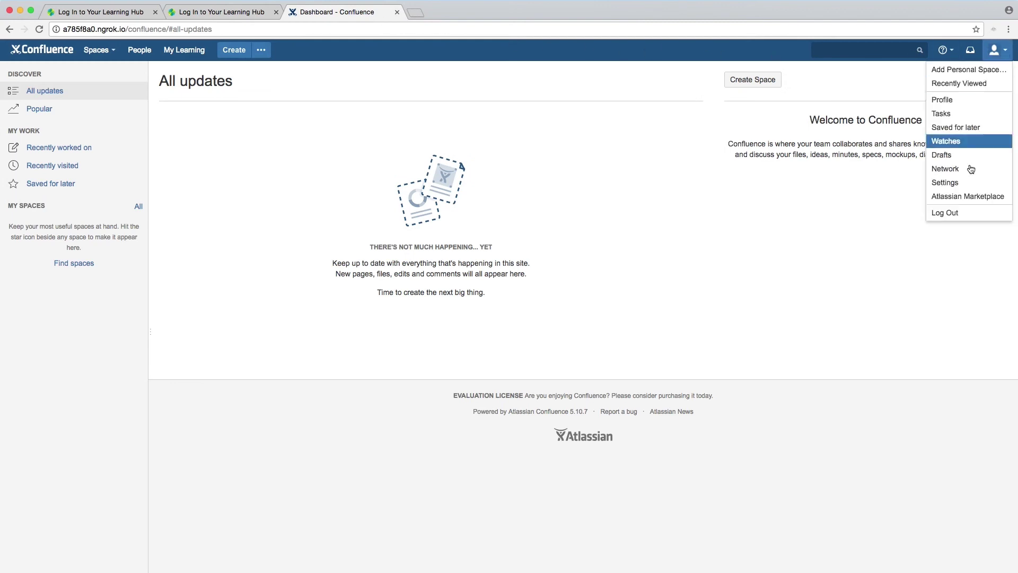
left_click(952, 214)
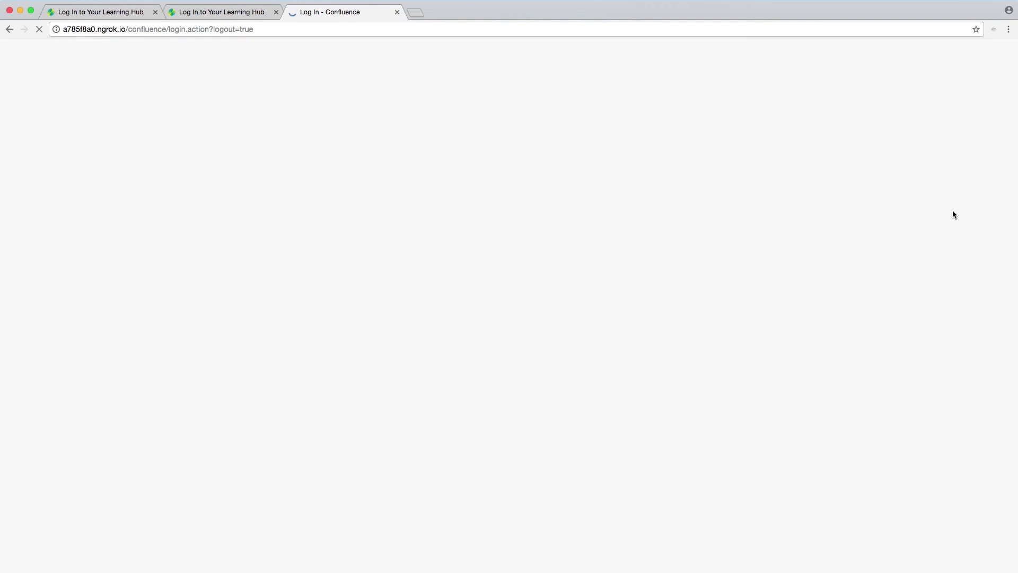
left_click(276, 12)
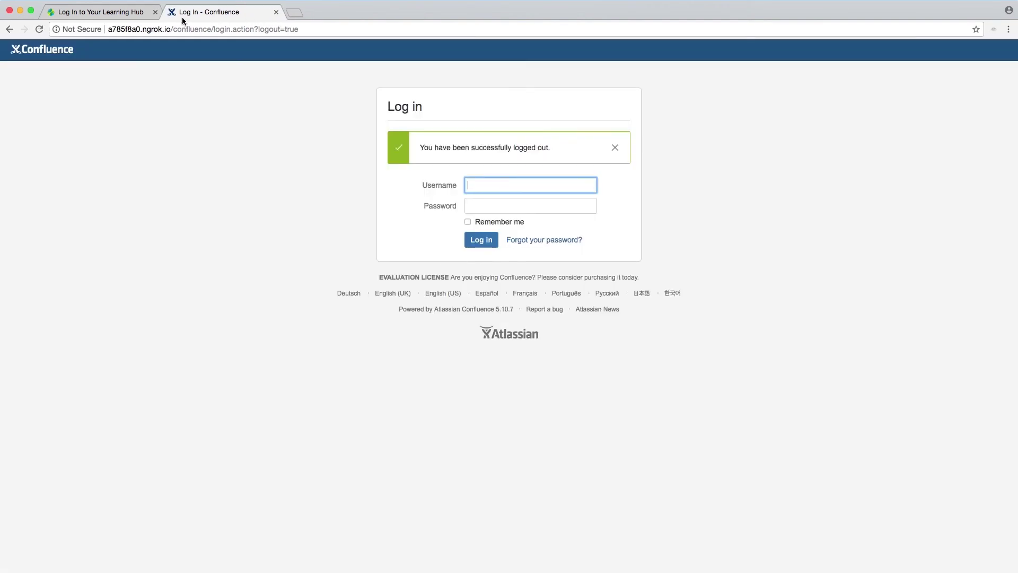
Step: Close the remaining Learning Hub tab and log in to Confluence with another user's username and password
left_click(155, 11)
left_click(325, 179)
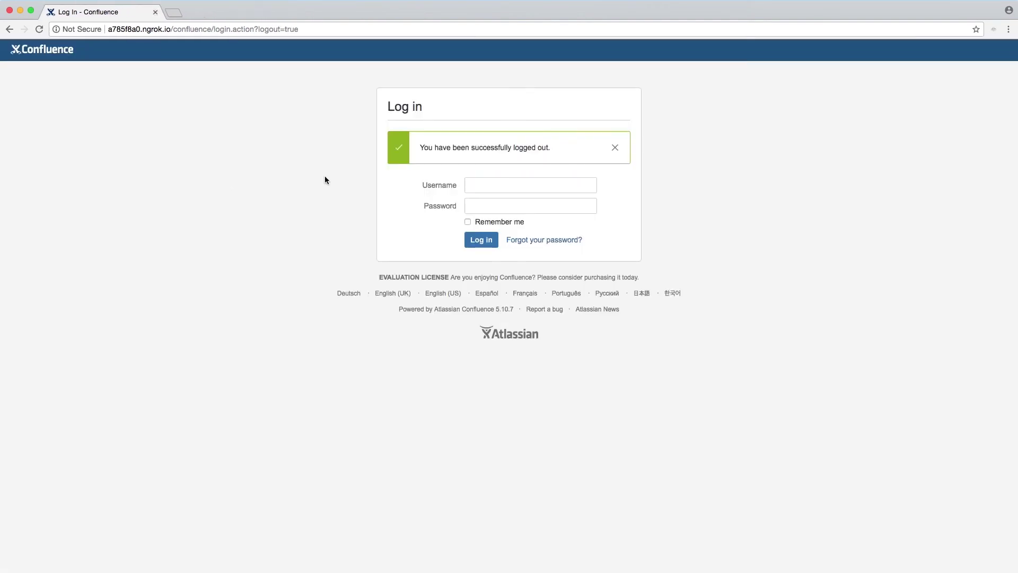
left_click(475, 180)
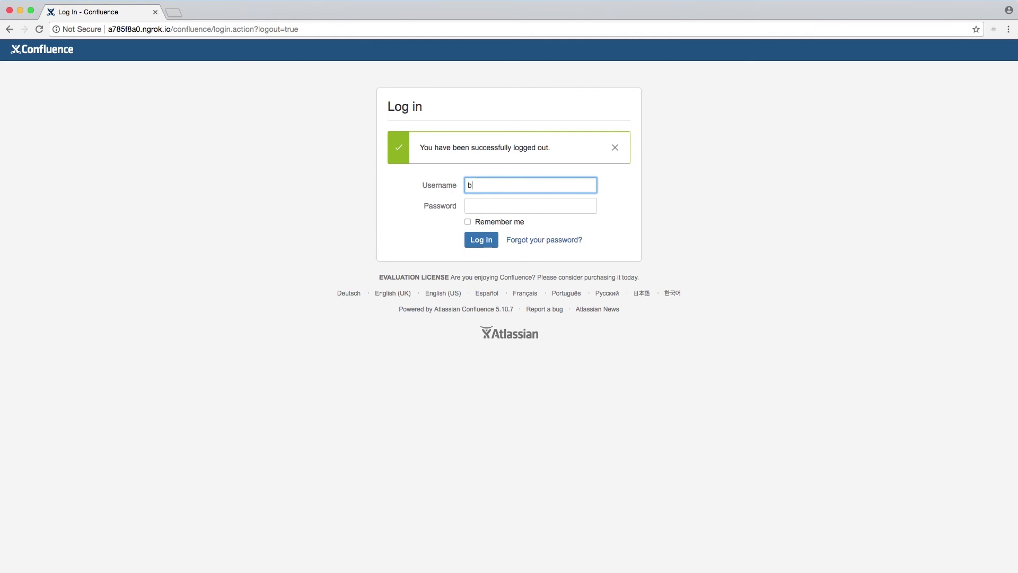
key("Tab")
type("••••••••")
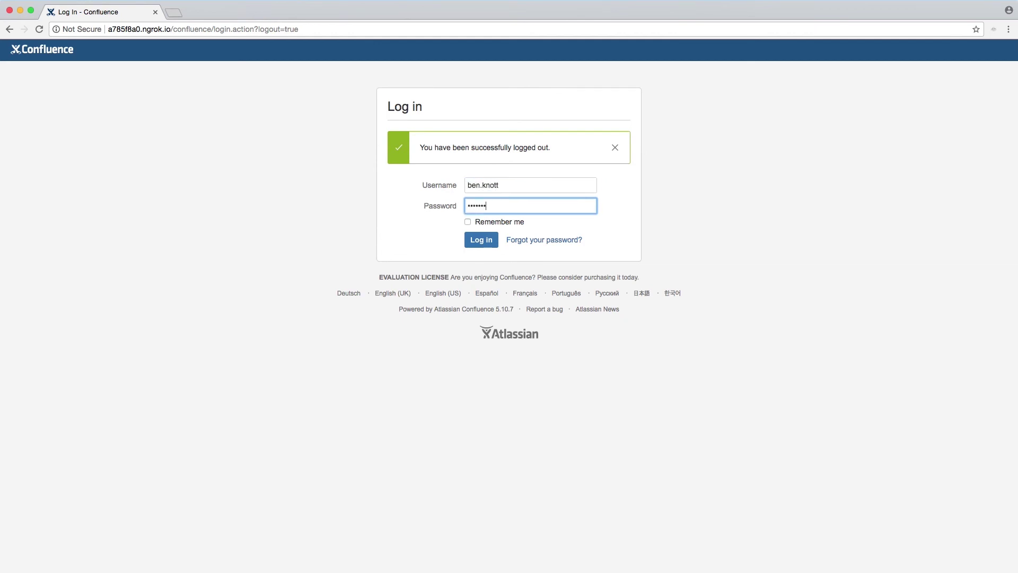
left_click(482, 244)
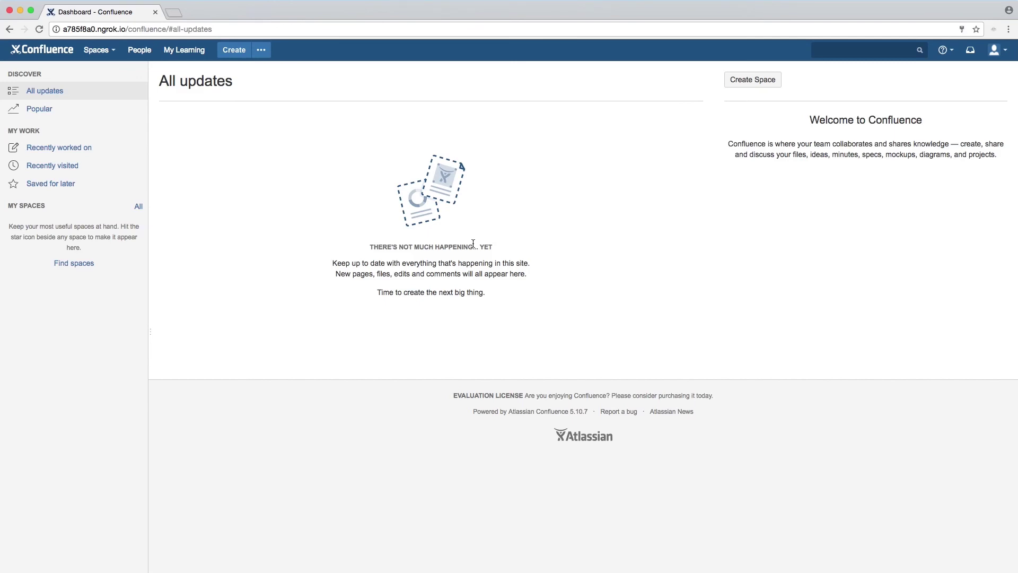
Step: Open My Learning in the Confluence top bar to auto-create the new user's Wyzed learner account
left_click(184, 53)
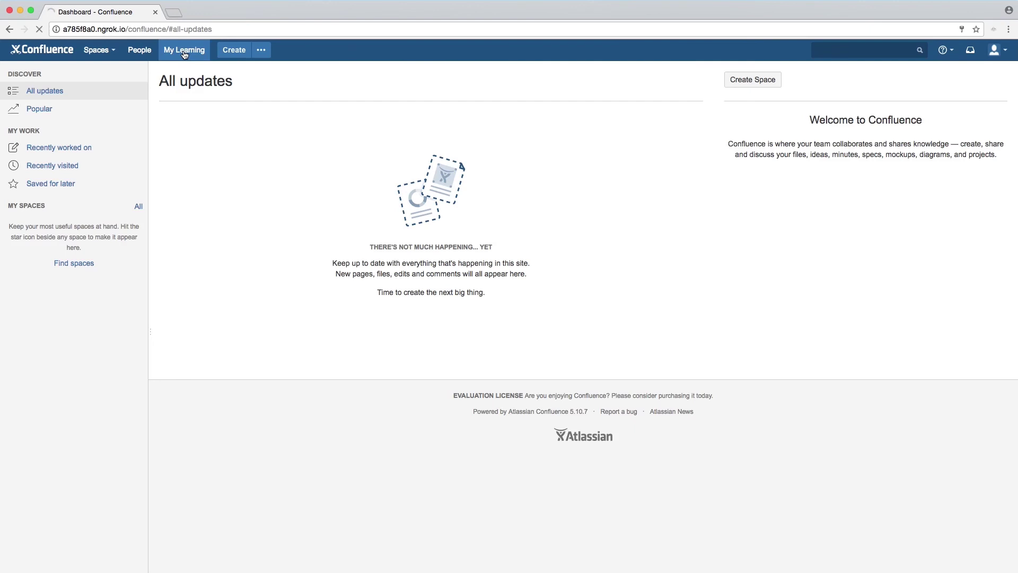